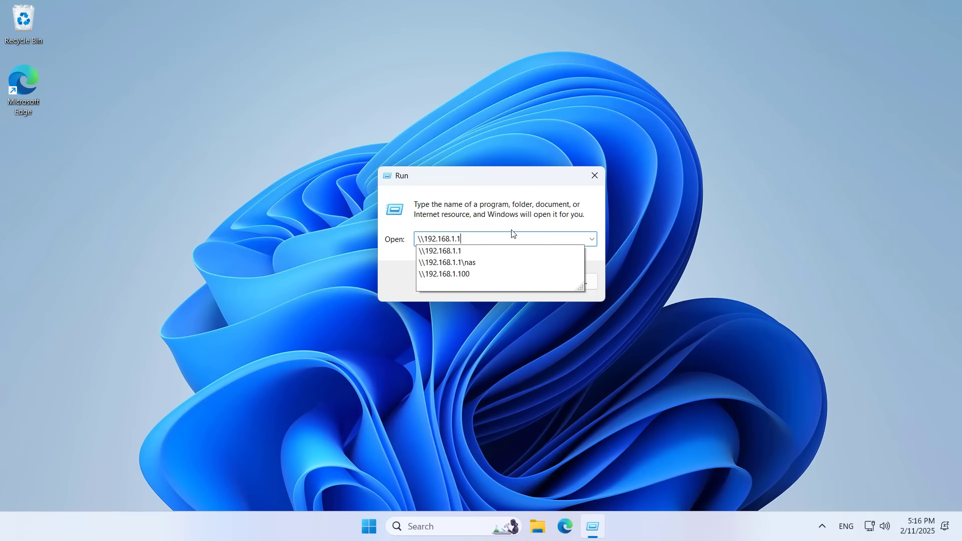
Run \\192.168.1.1 from the Run dialog's history to open the router's network share
{"action": "left_click", "coordinate": [448, 256]}
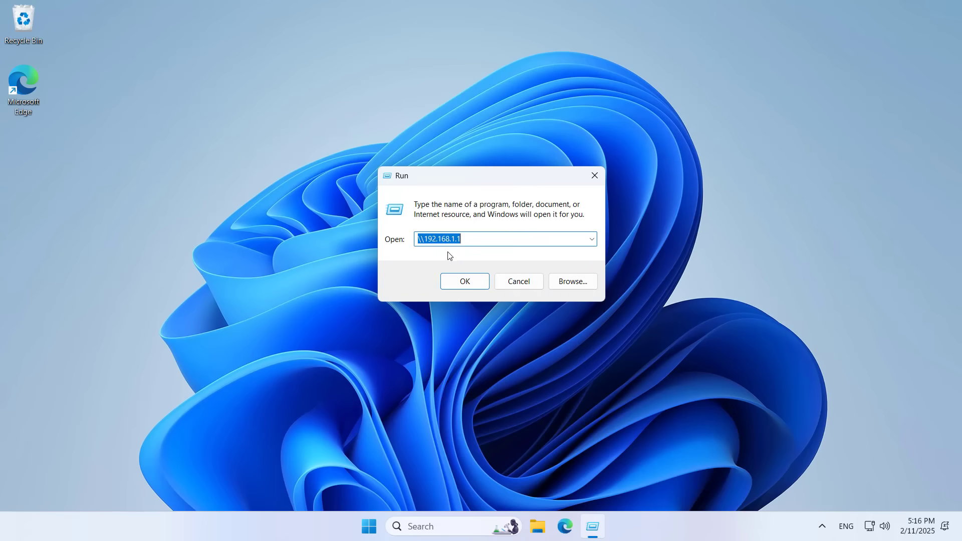
{"action": "left_click", "coordinate": [465, 282]}
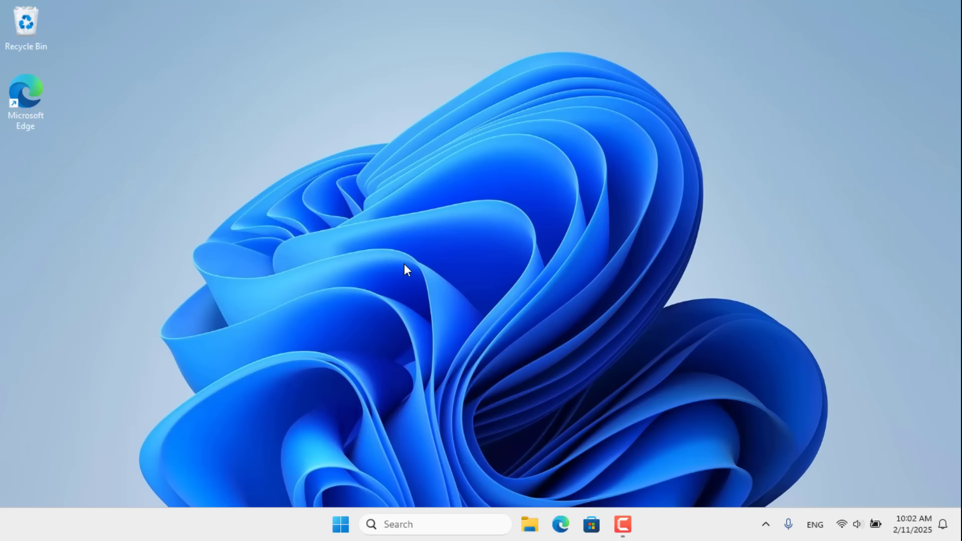
Open Disk Management full screen and select Disk 1's Documents (D:) and Images (E:) partitions
{"action": "right_click", "coordinate": [341, 525]}
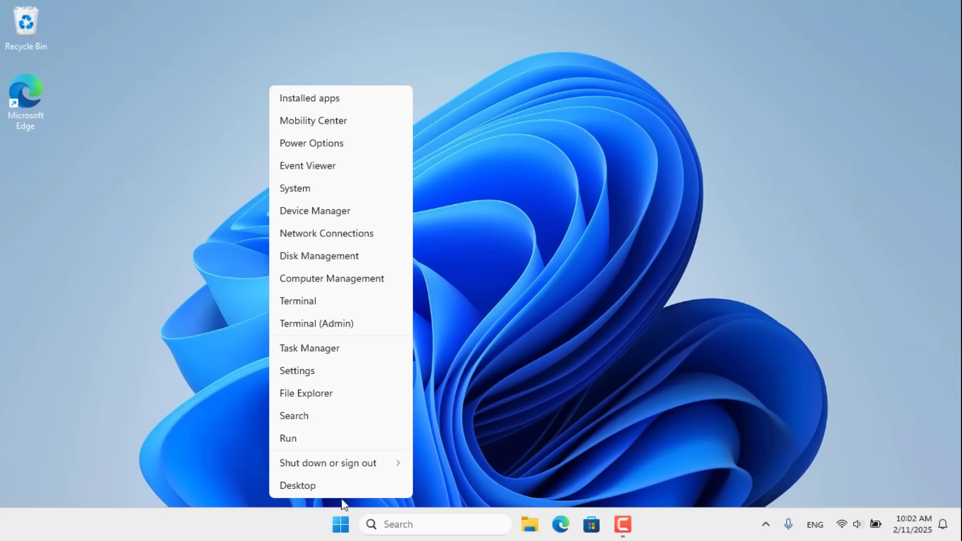
{"action": "left_click", "coordinate": [336, 261]}
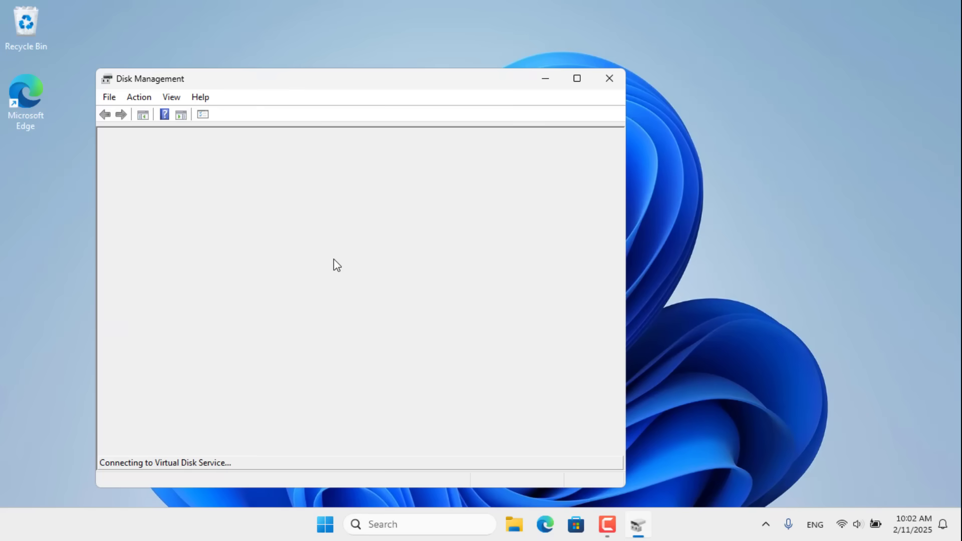
{"action": "left_click", "coordinate": [577, 79]}
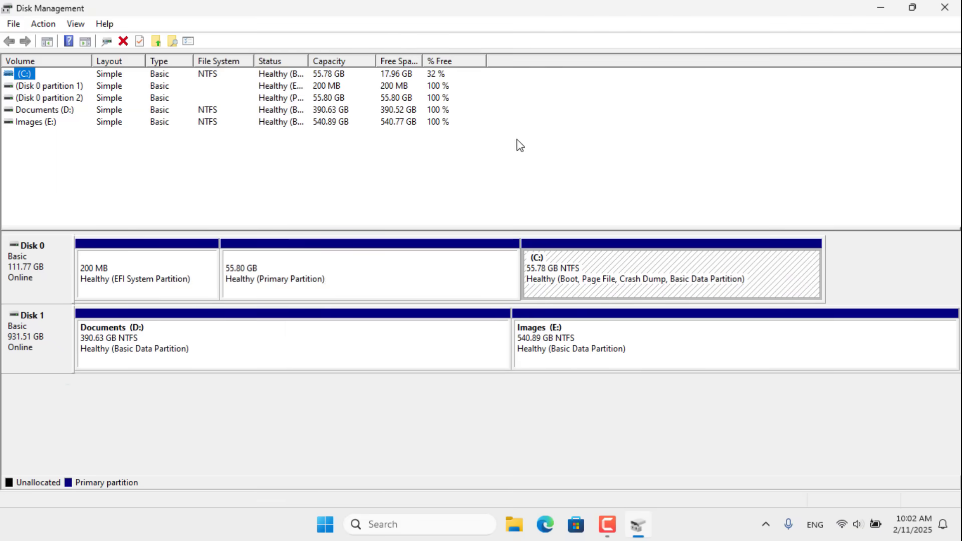
{"action": "left_click", "coordinate": [40, 342]}
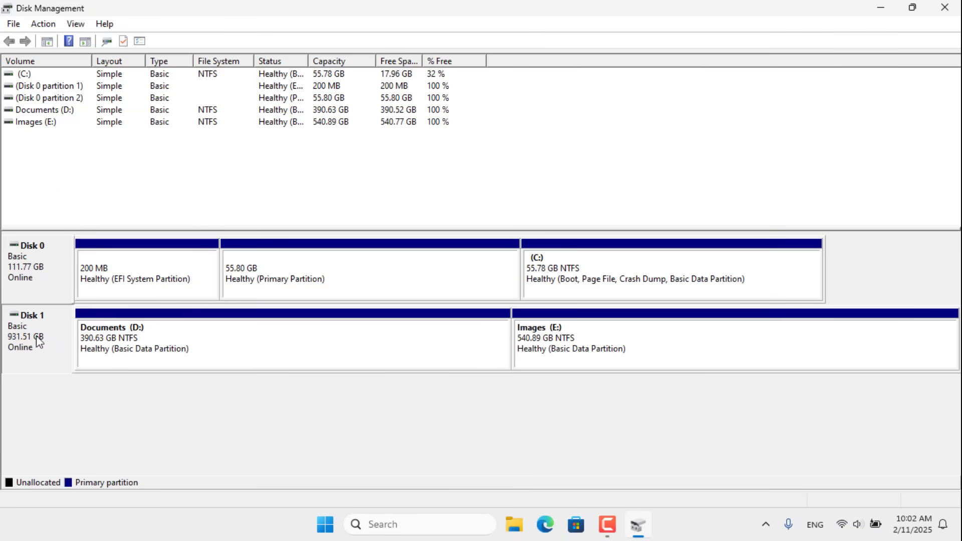
{"action": "left_click", "coordinate": [180, 348]}
{"action": "left_click", "coordinate": [620, 342]}
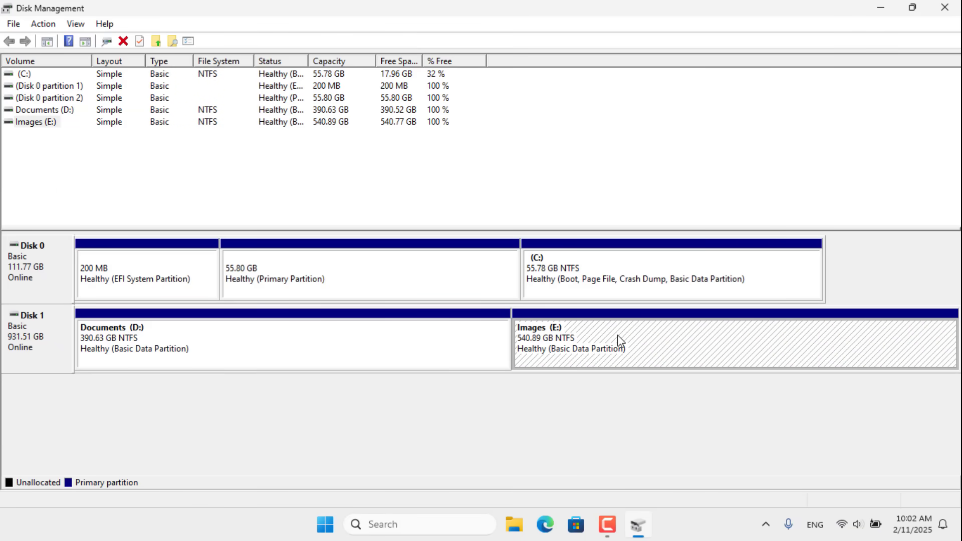
Delete the Documents (D:) and Images (E:) volumes, confirming each deletion
{"action": "right_click", "coordinate": [135, 347]}
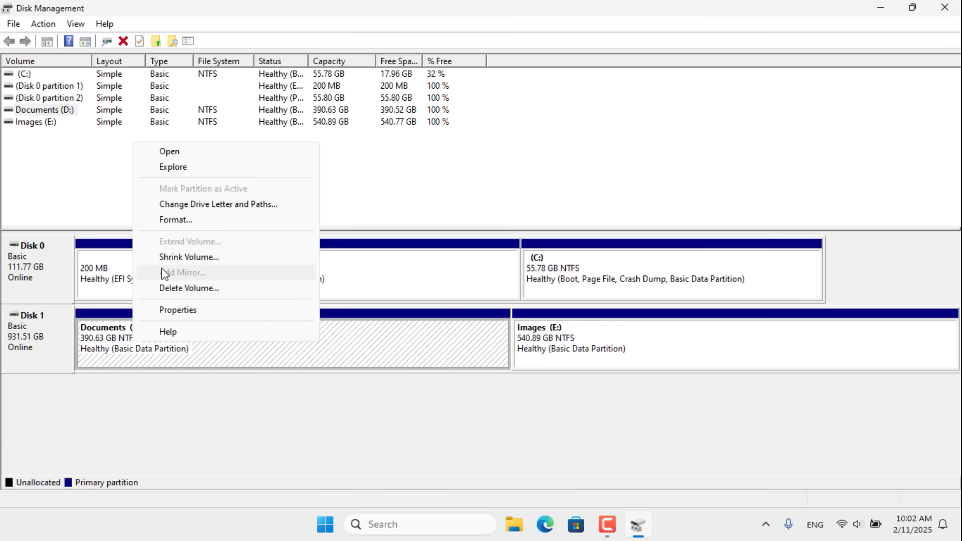
{"action": "left_click", "coordinate": [248, 290]}
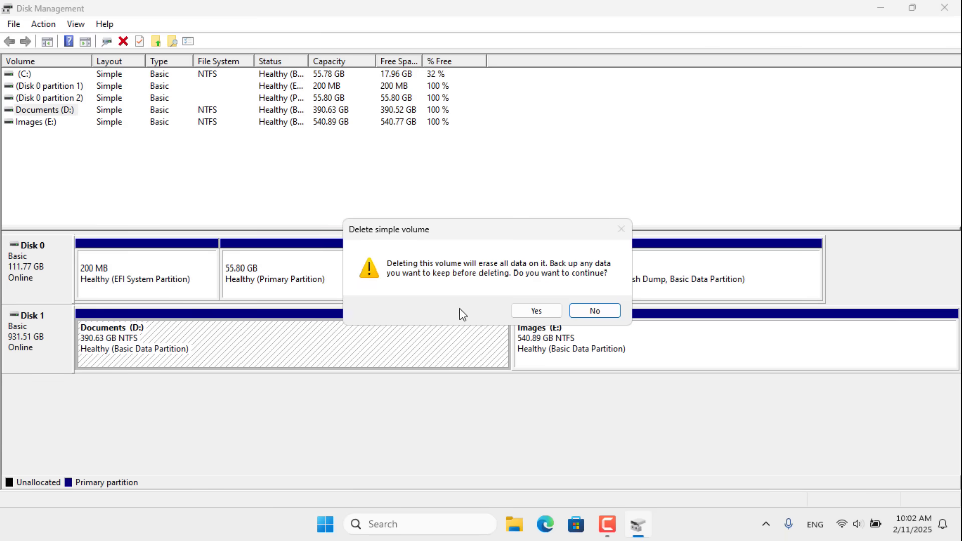
{"action": "left_click", "coordinate": [527, 312]}
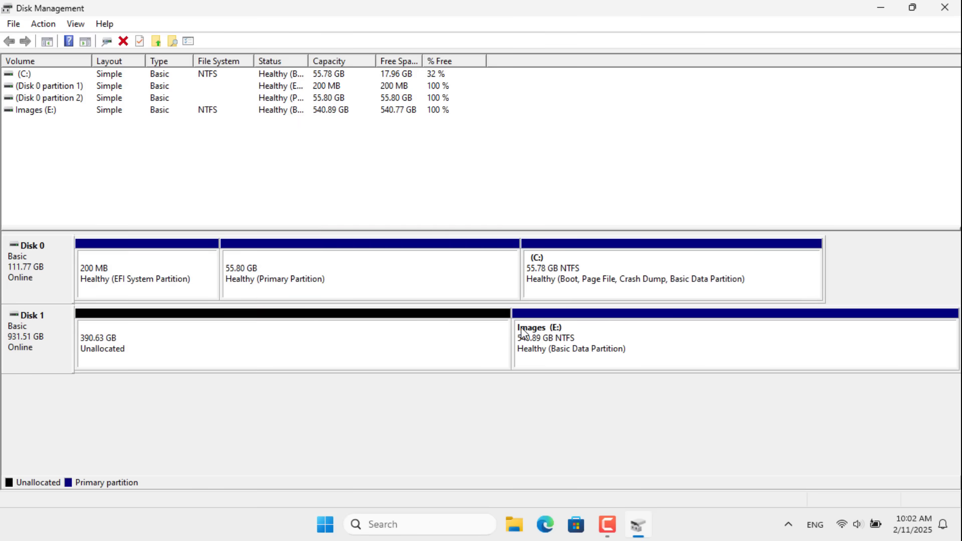
{"action": "right_click", "coordinate": [543, 350]}
{"action": "left_click", "coordinate": [584, 291]}
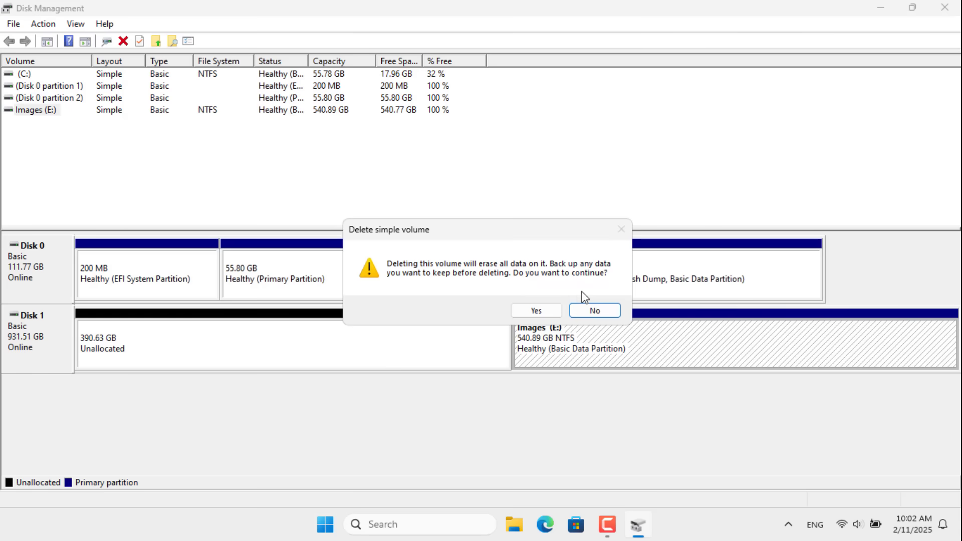
{"action": "left_click", "coordinate": [554, 311]}
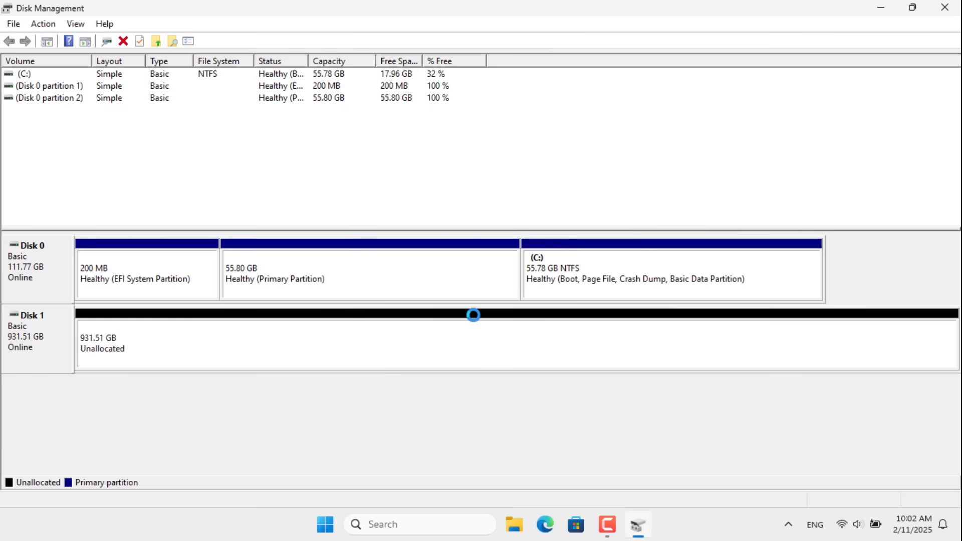
Create a full-size 953868 MB simple volume as drive D:, quick-formatted NTFS and labelled linksys
{"action": "right_click", "coordinate": [284, 341]}
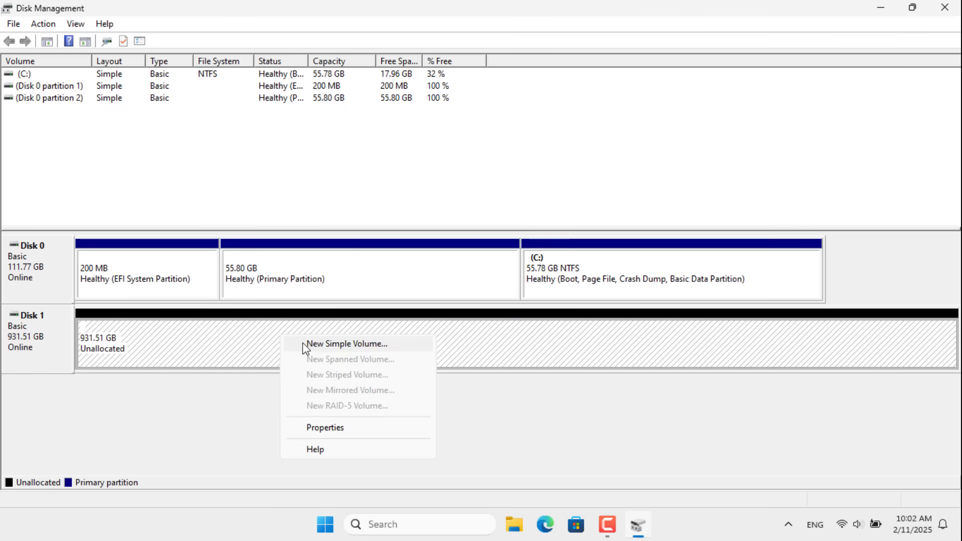
{"action": "left_click", "coordinate": [346, 344]}
{"action": "left_click_drag", "start_coordinate": [237, 81], "coordinate": [455, 103]}
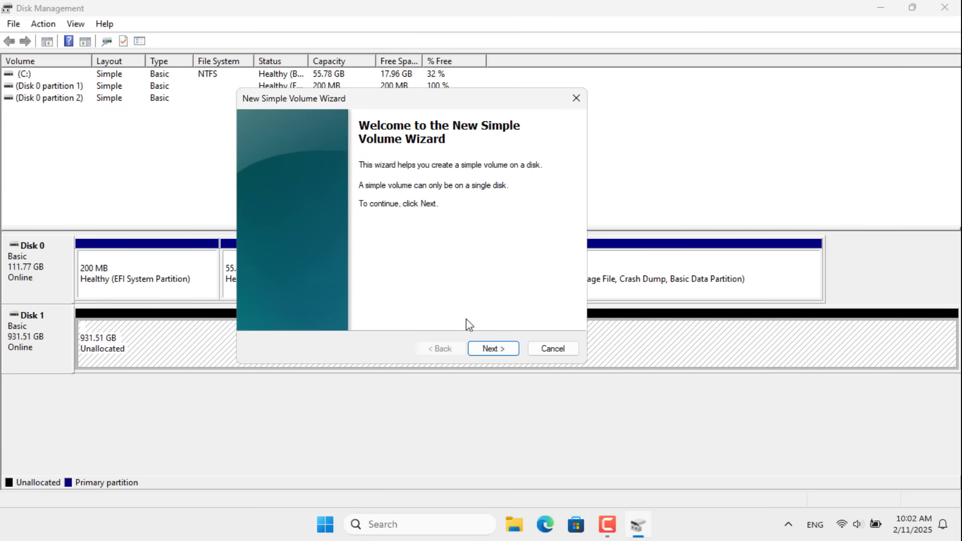
{"action": "left_click", "coordinate": [486, 349]}
{"action": "left_click", "coordinate": [412, 237]}
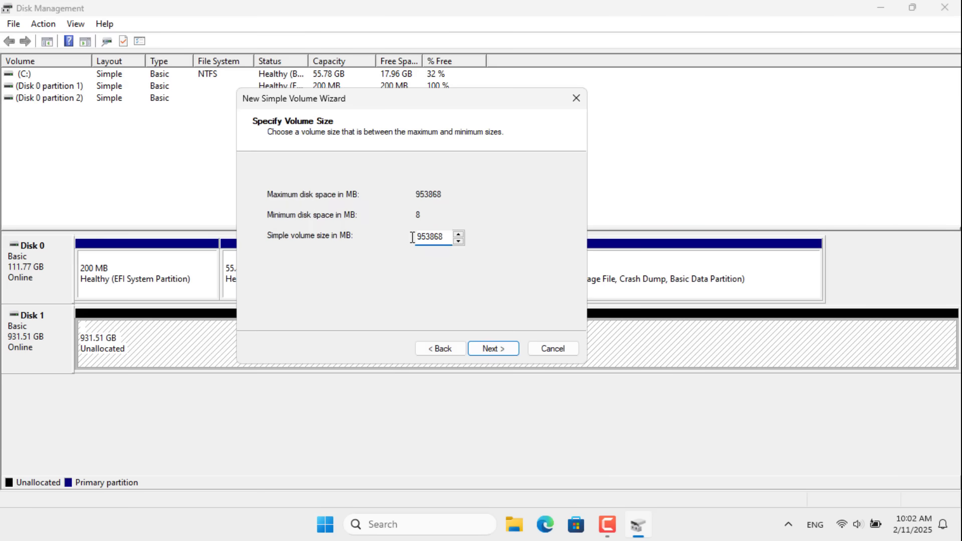
{"action": "left_click", "coordinate": [497, 353]}
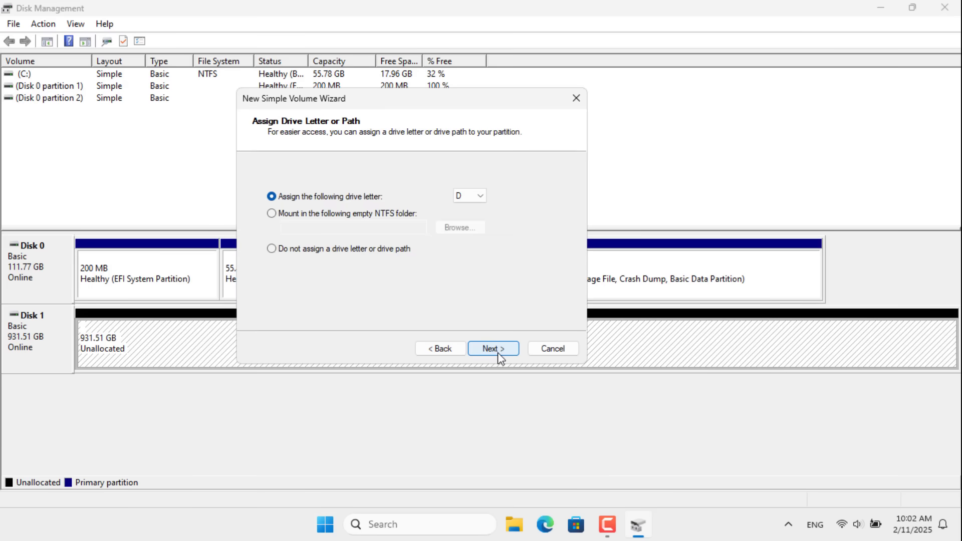
{"action": "left_click", "coordinate": [498, 352]}
{"action": "left_click", "coordinate": [445, 266]}
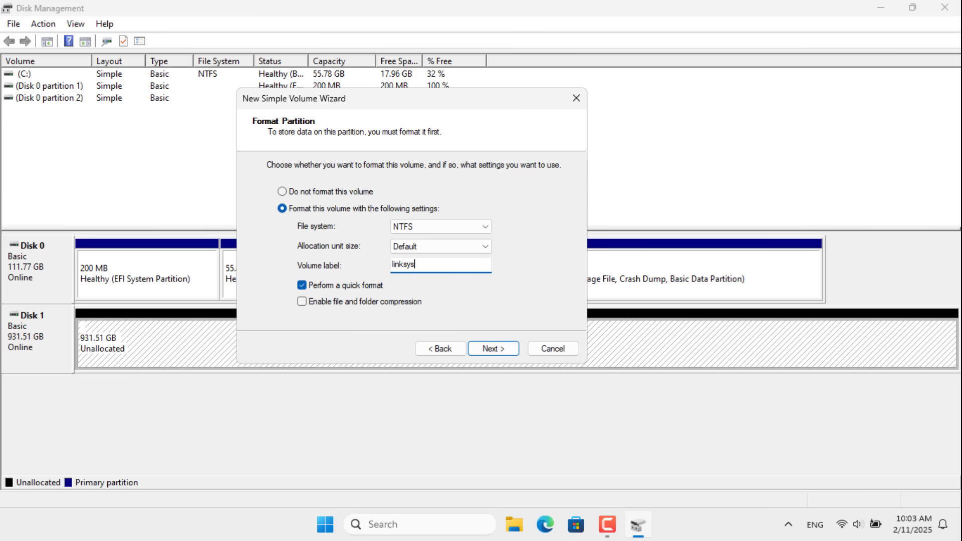
{"action": "left_click", "coordinate": [481, 346]}
{"action": "left_click", "coordinate": [488, 349]}
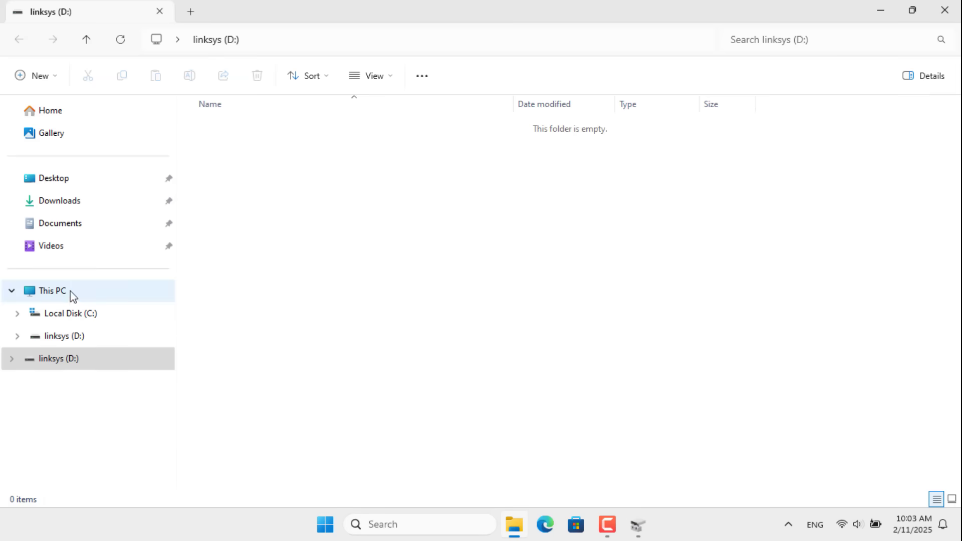
Close File Explorer and Disk Management, then safely eject the disk holding linksys (D:)
{"action": "left_click", "coordinate": [67, 293]}
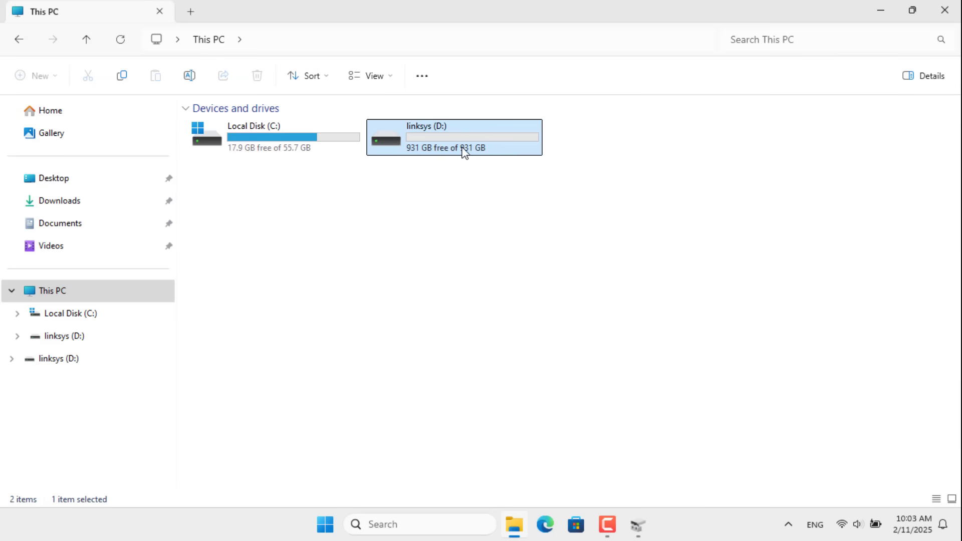
{"action": "left_click", "coordinate": [949, 11]}
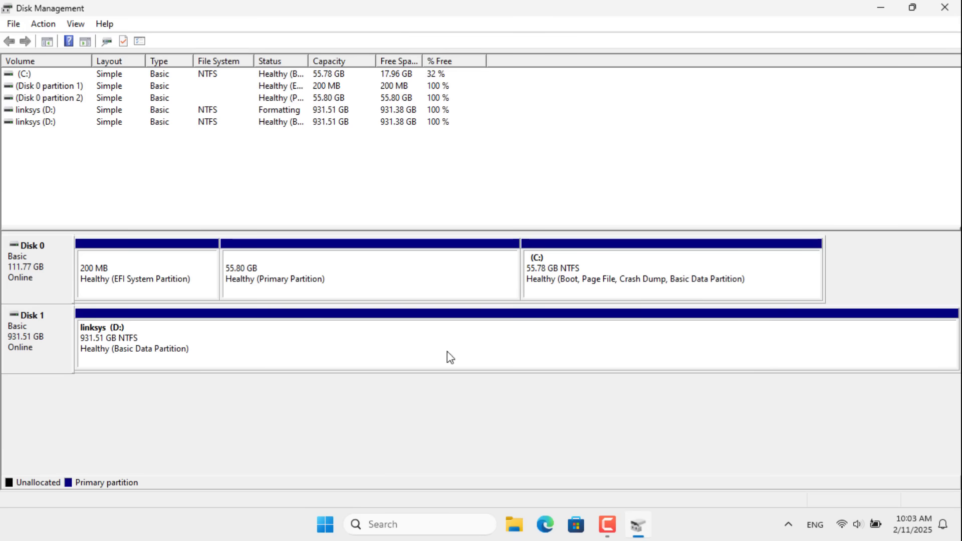
{"action": "left_click", "coordinate": [336, 358]}
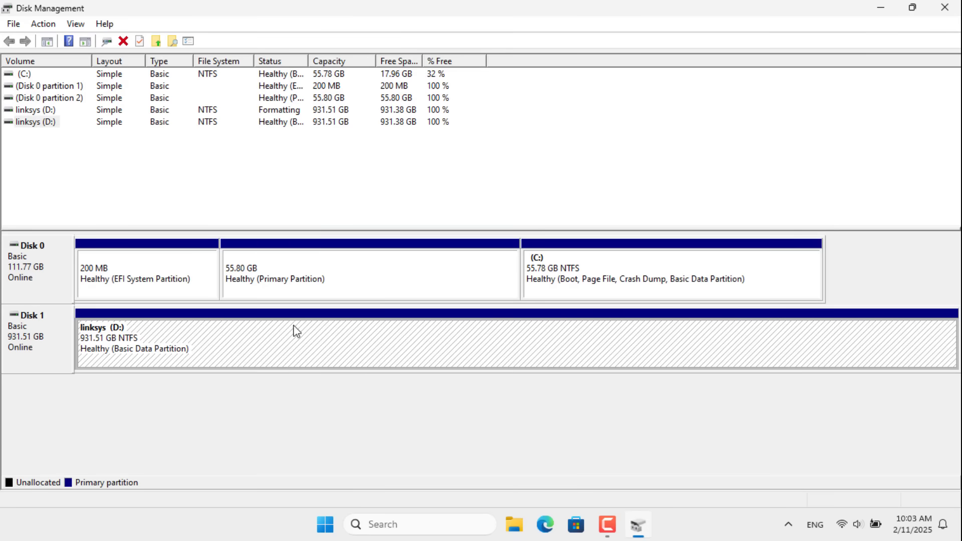
{"action": "left_click", "coordinate": [949, 9]}
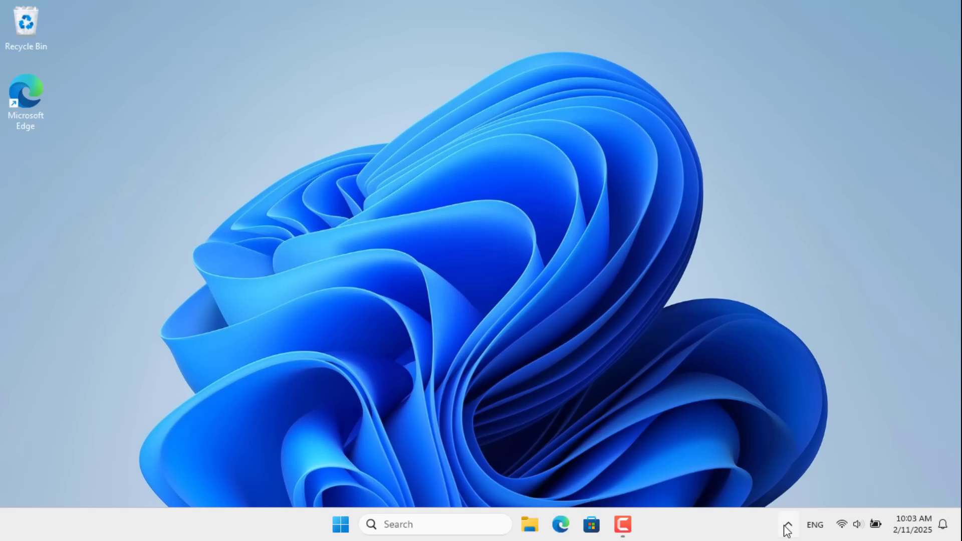
{"action": "left_click", "coordinate": [817, 482]}
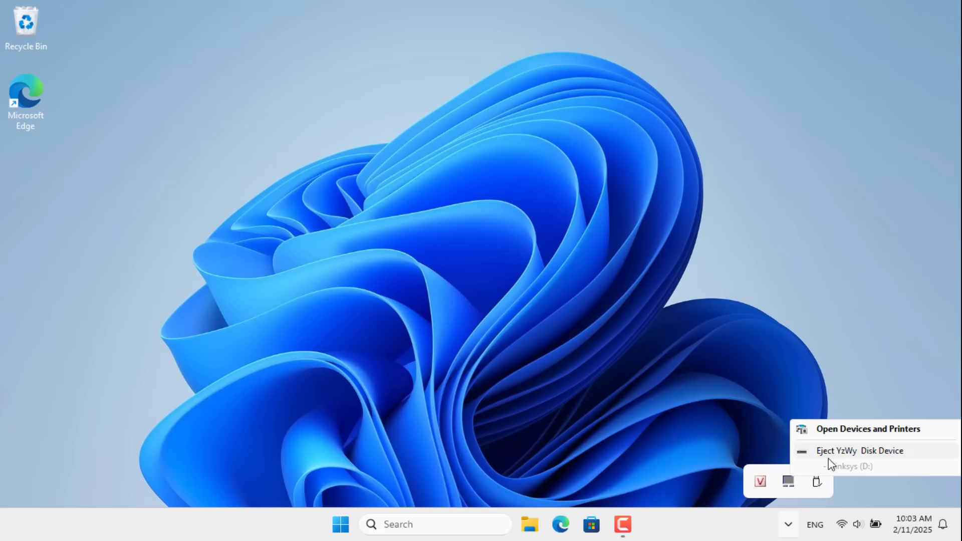
{"action": "left_click", "coordinate": [845, 451]}
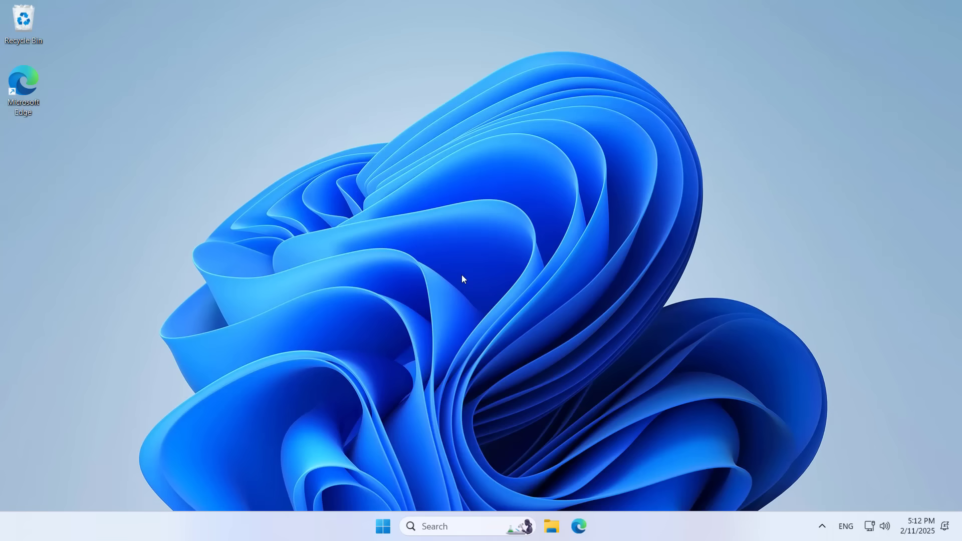
Sign in to the router at 192.168.1.1 in Edge, view the linksys drive under External Storage, then minimize
{"action": "left_click", "coordinate": [578, 526]}
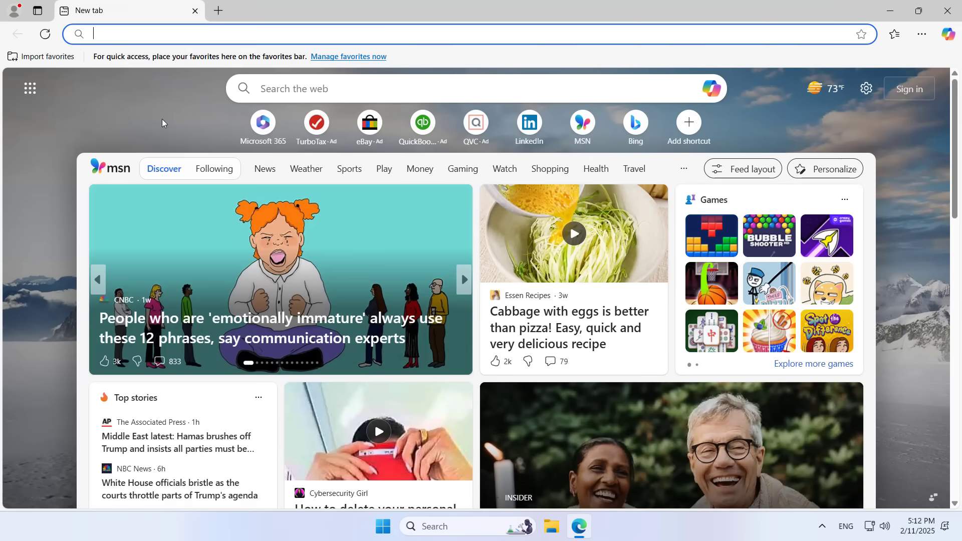
{"action": "type", "text": "192.168"}
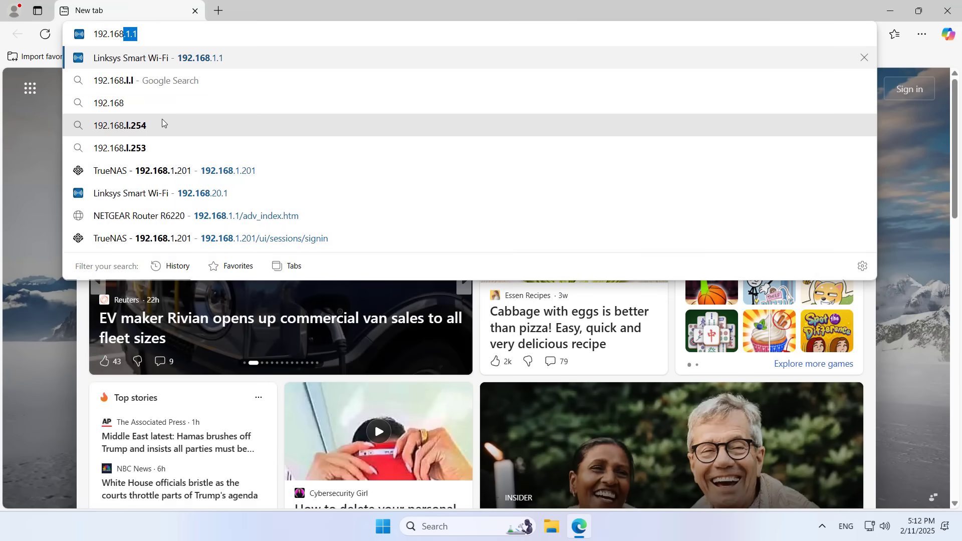
{"action": "type", "text": ".1.1"}
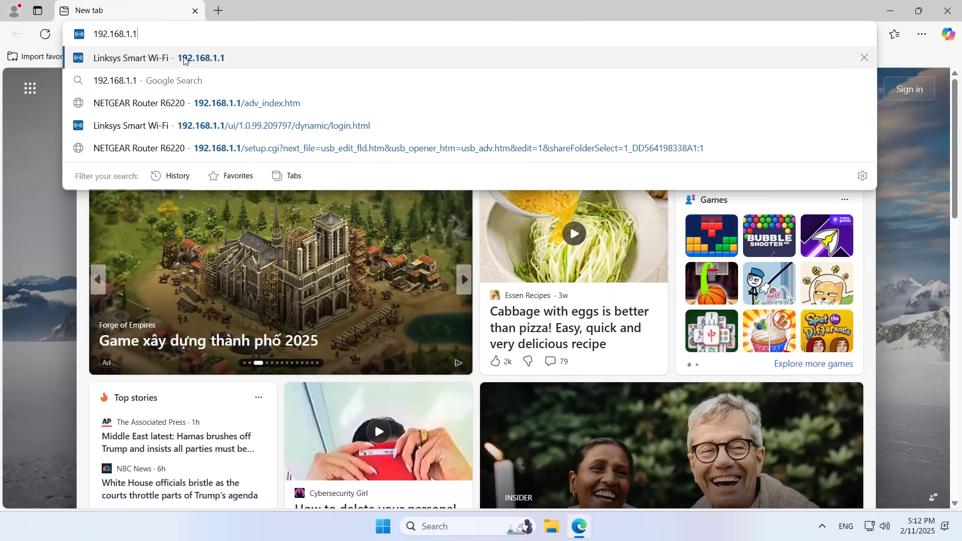
{"action": "left_click", "coordinate": [206, 58]}
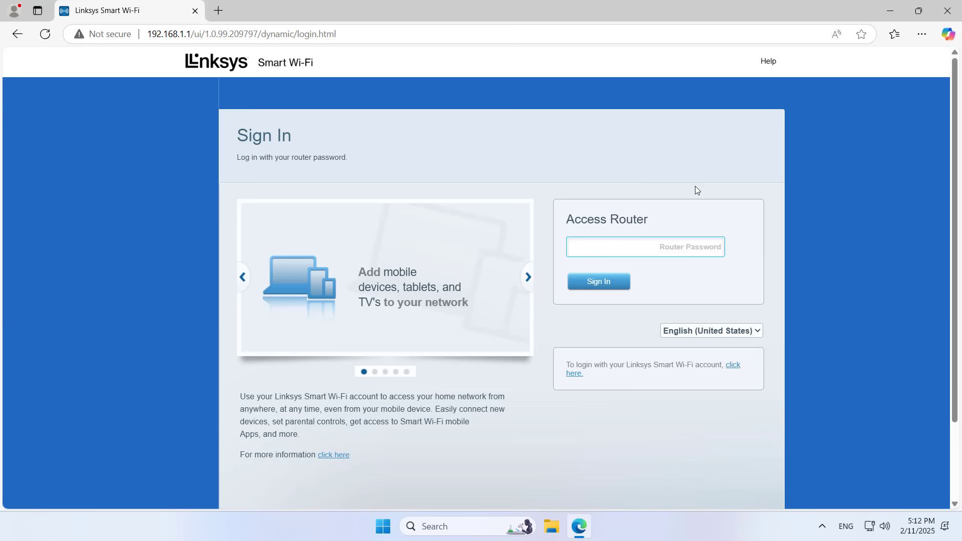
{"action": "type", "text": "admin"}
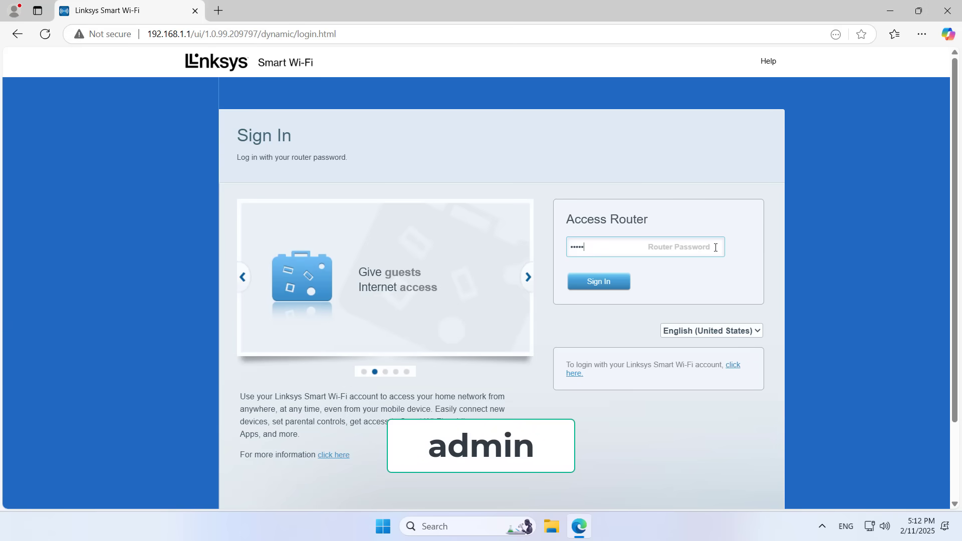
{"action": "left_click", "coordinate": [608, 286]}
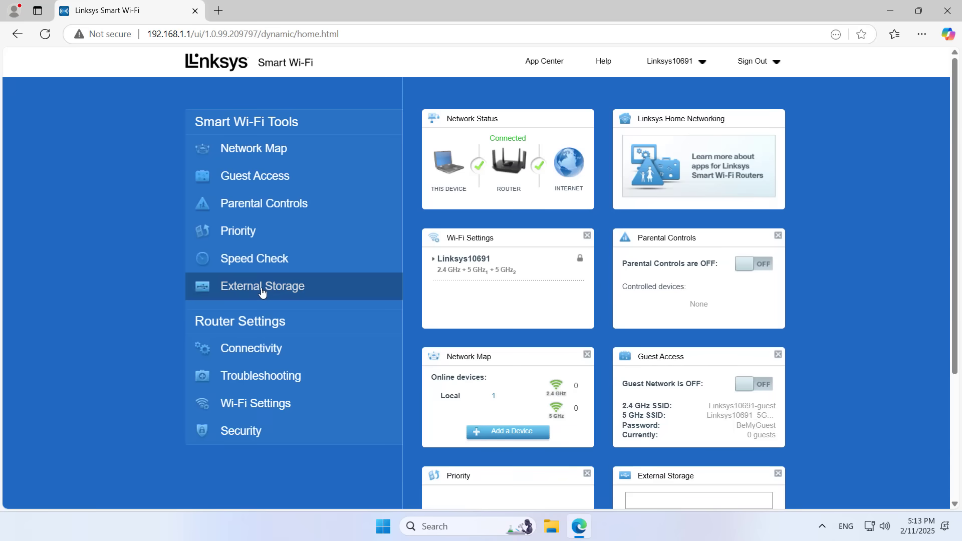
{"action": "left_click", "coordinate": [262, 293]}
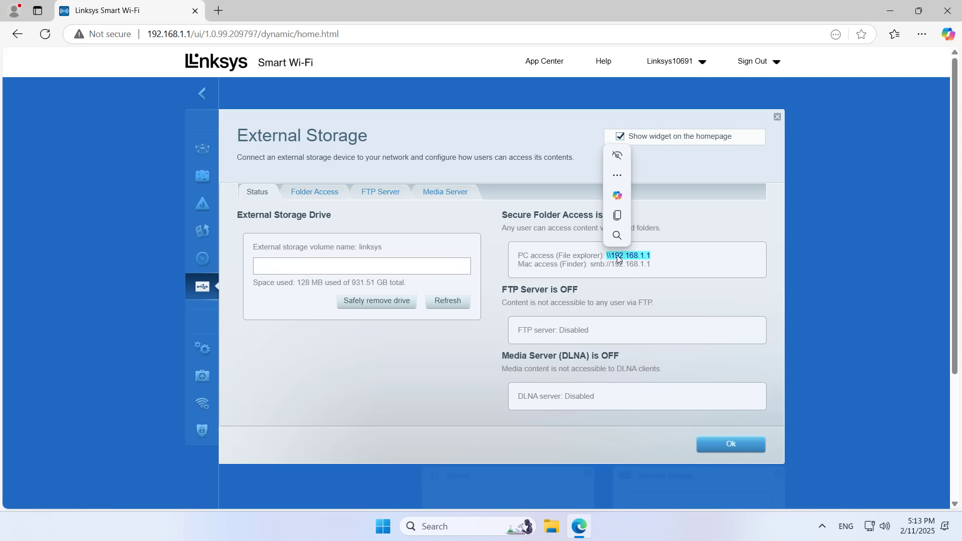
{"action": "left_click", "coordinate": [898, 17]}
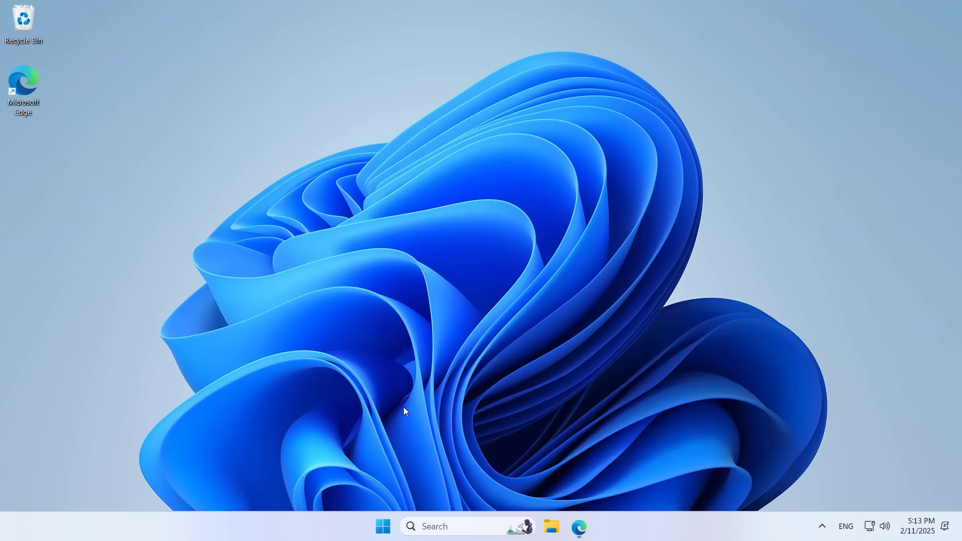
Open the Run dialog by searching for 'run'
{"action": "left_click", "coordinate": [449, 531]}
{"action": "type", "text": "run"}
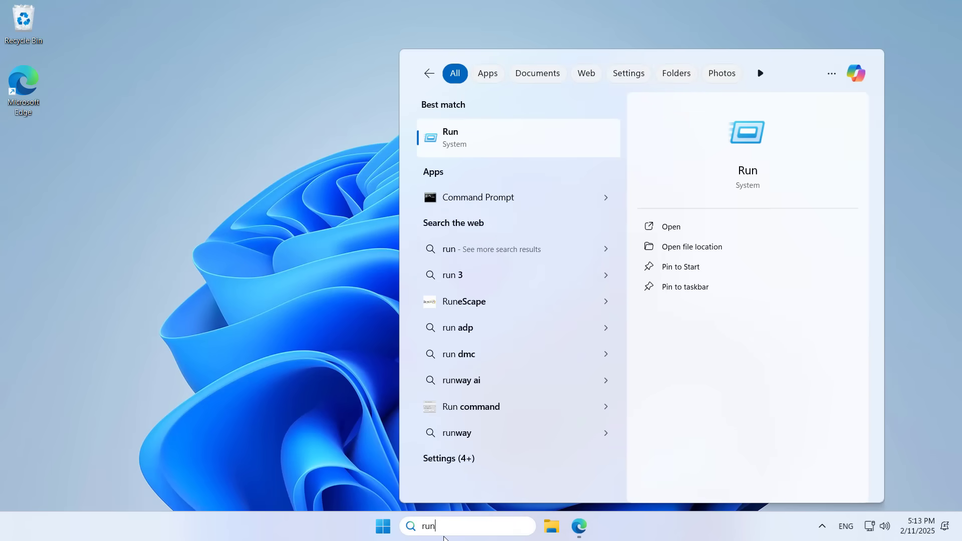
{"action": "left_click", "coordinate": [763, 142]}
{"action": "key", "text": "super+c"}
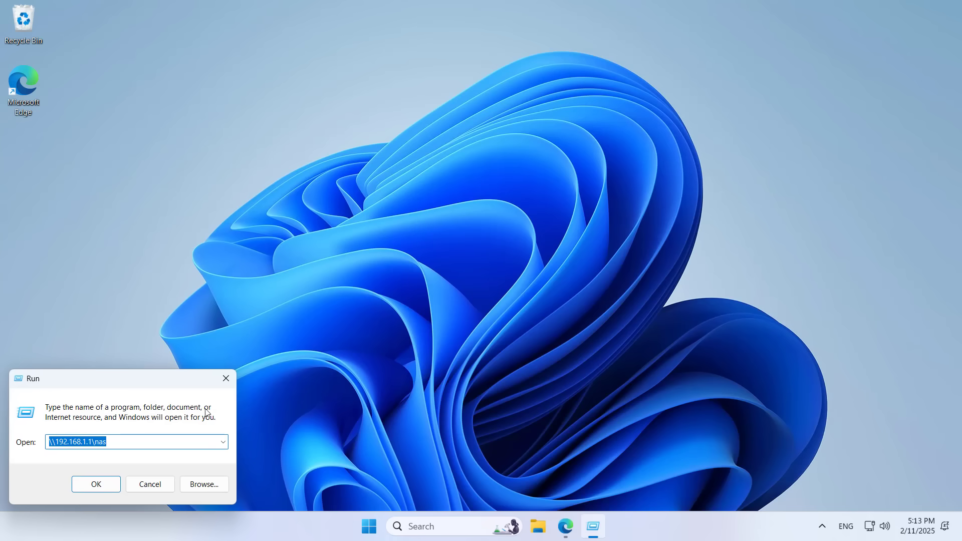
{"action": "left_click_drag", "start_coordinate": [110, 386], "coordinate": [465, 219]}
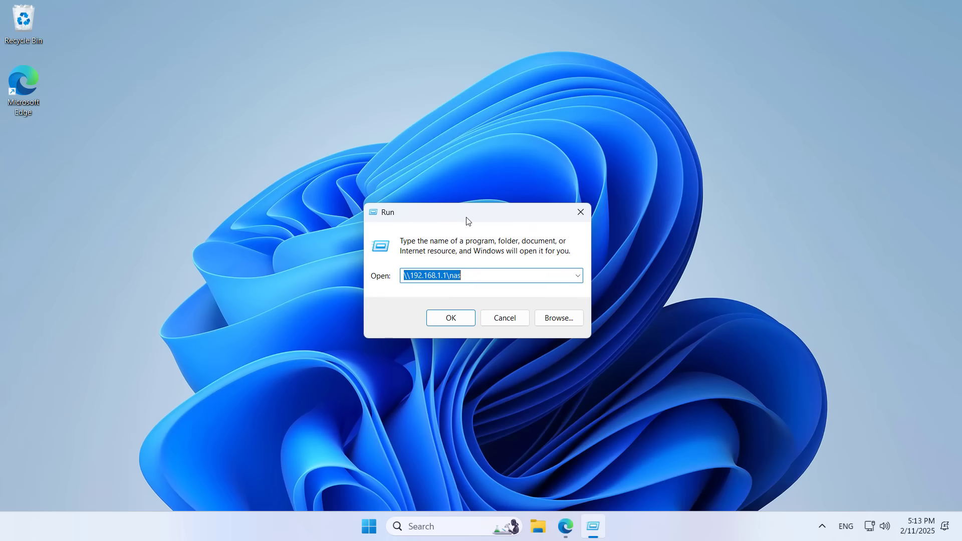
Try opening \\192.168.1.1, dismiss the 'network name no longer available' error, and cancel Run
{"action": "key", "text": "BackSpace"}
{"action": "right_click", "coordinate": [457, 277]}
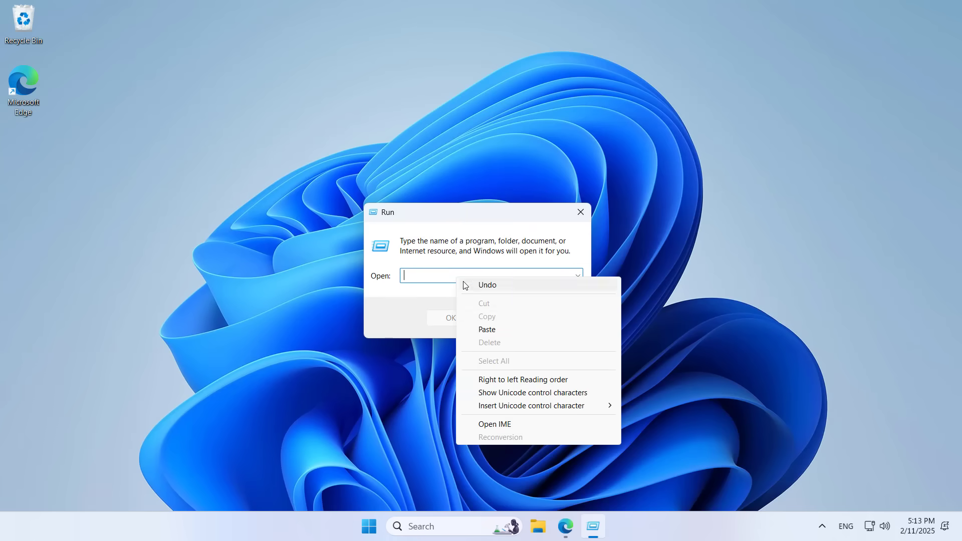
{"action": "left_click", "coordinate": [484, 329]}
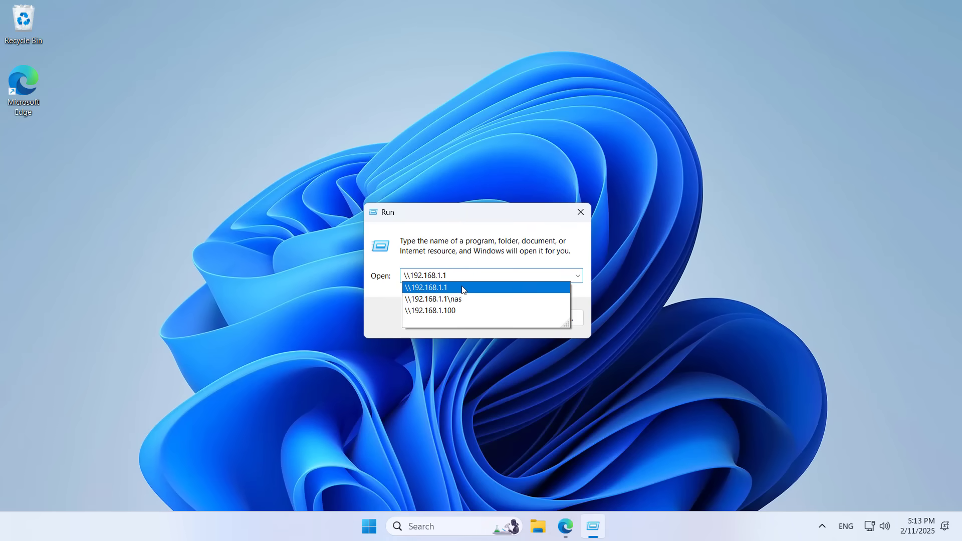
{"action": "left_click", "coordinate": [462, 288]}
{"action": "left_click", "coordinate": [466, 317]}
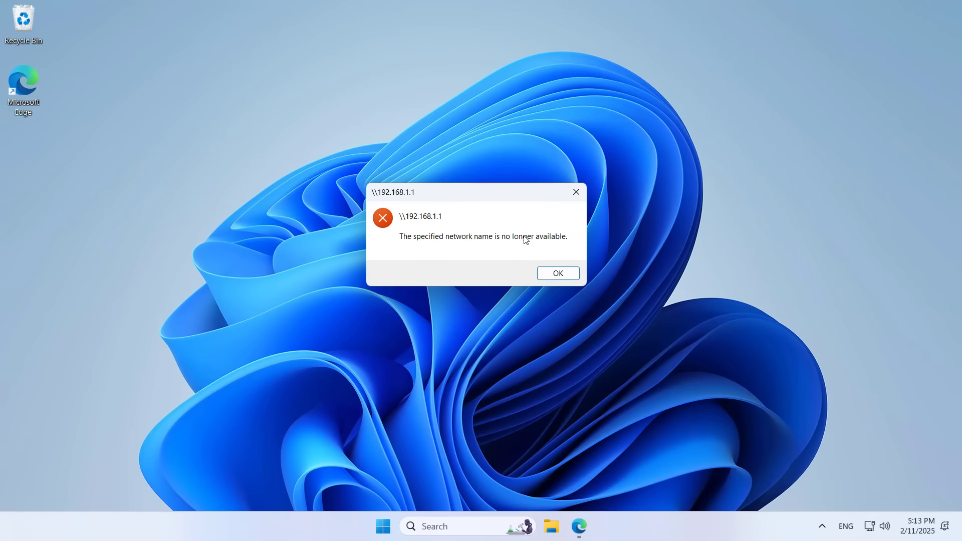
{"action": "left_click", "coordinate": [558, 274]}
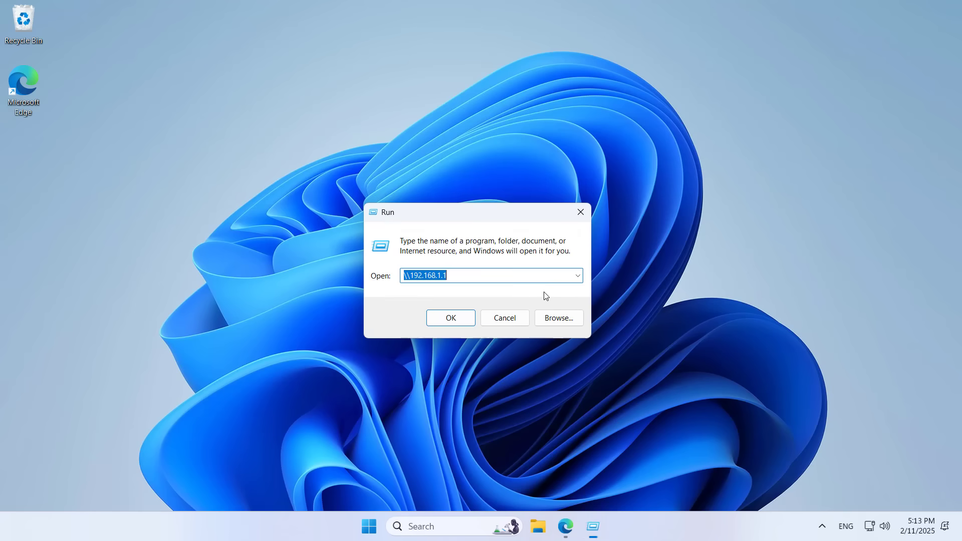
{"action": "left_click", "coordinate": [522, 321]}
{"action": "key", "text": "super+s"}
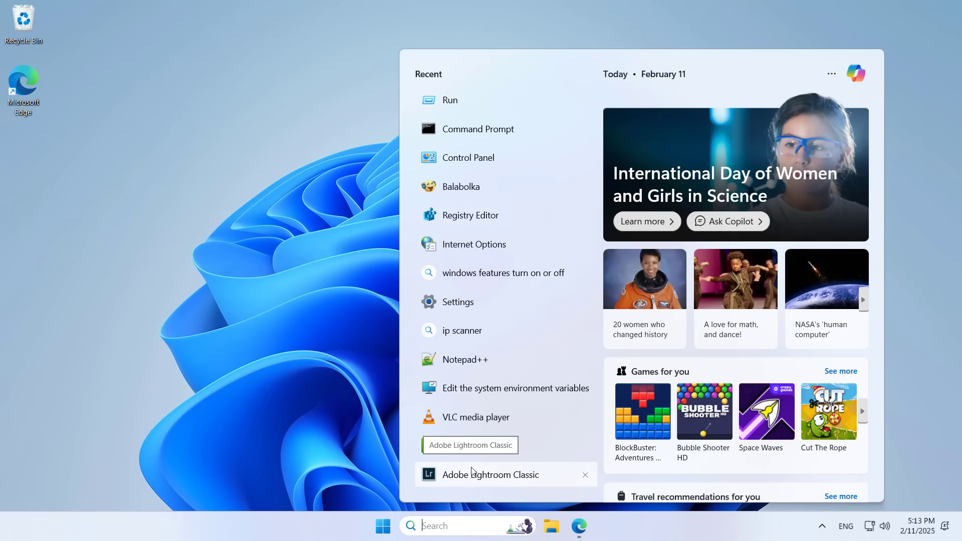
Open Turn Windows features on or off from Control Panel's Programs and Features
{"action": "type", "text": "con"}
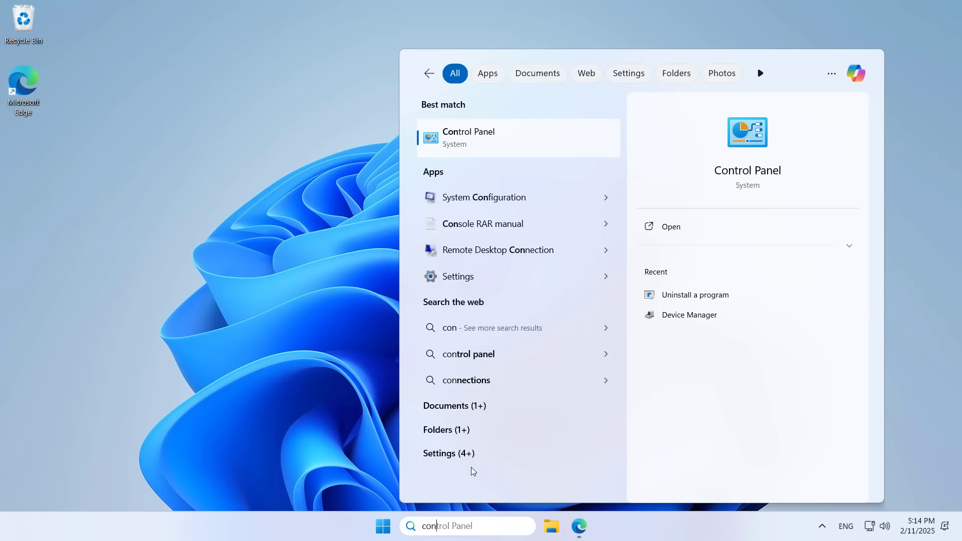
{"action": "left_click", "coordinate": [744, 137]}
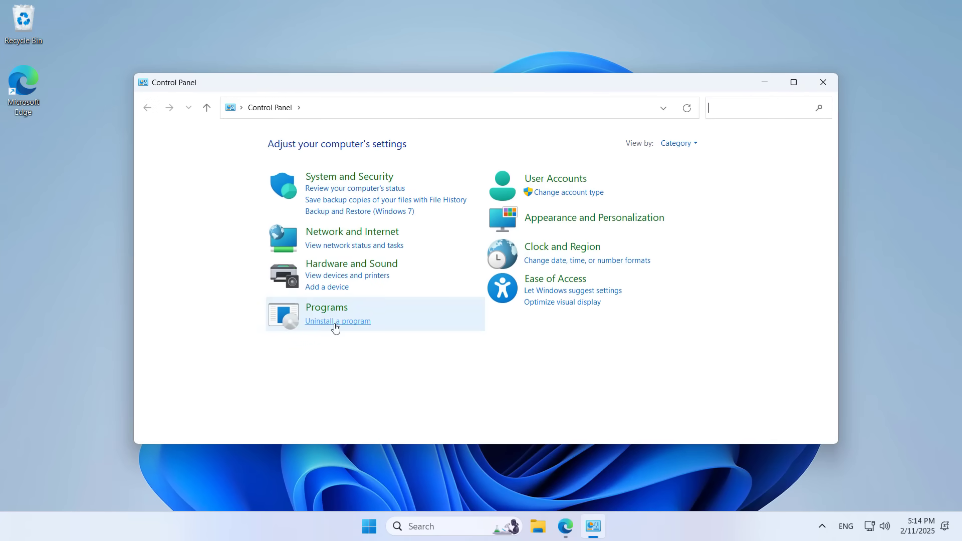
{"action": "left_click", "coordinate": [335, 321]}
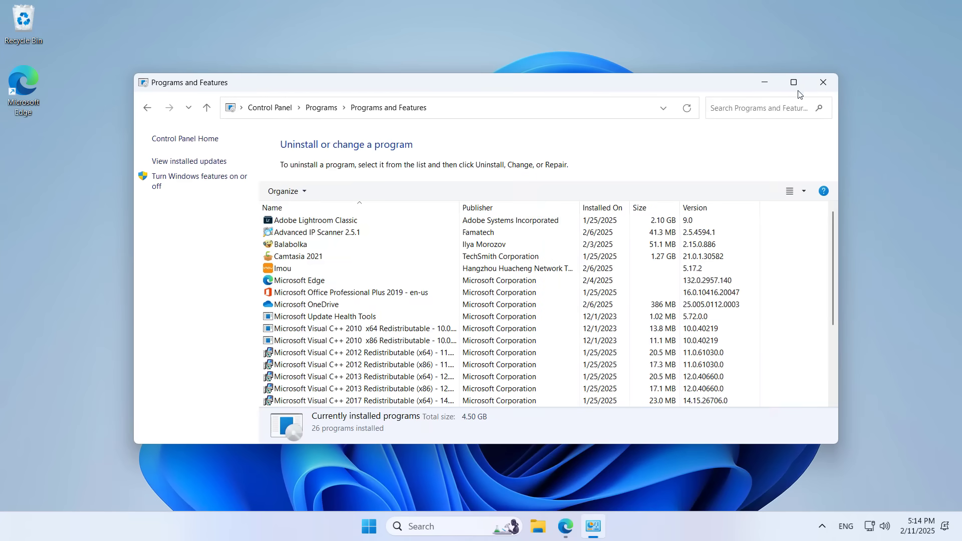
{"action": "left_click", "coordinate": [794, 82]}
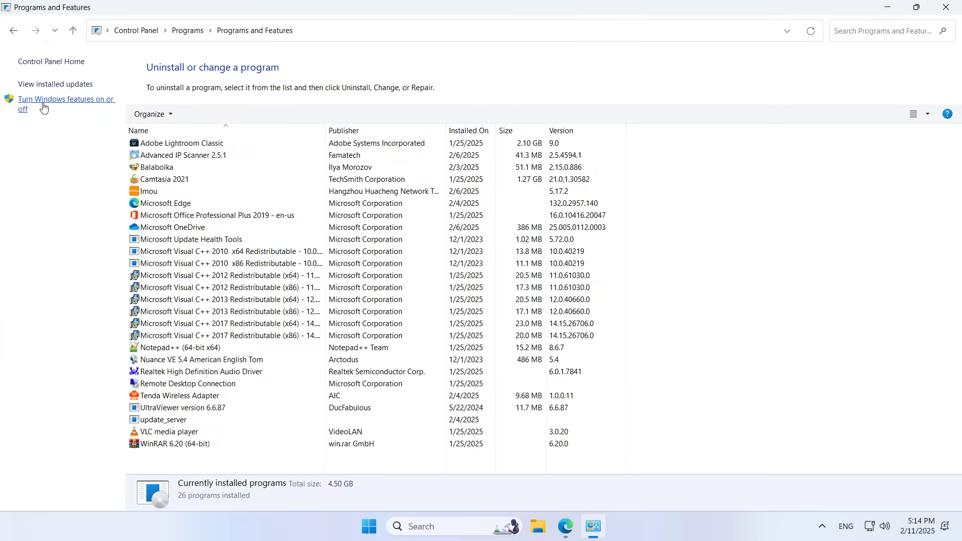
{"action": "left_click", "coordinate": [44, 108]}
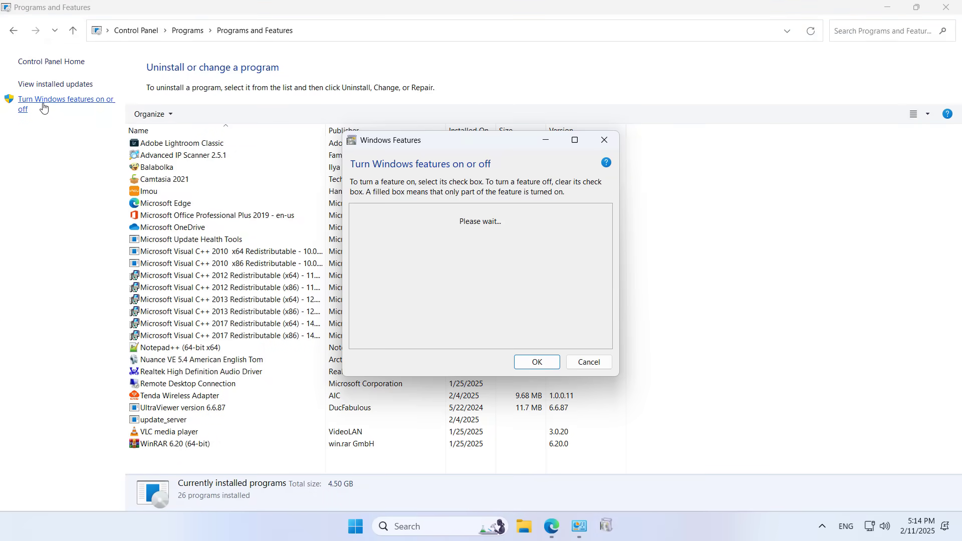
Enable the SMB 1.0/CIFS Client feature and apply the change
{"action": "double_click", "coordinate": [576, 144]}
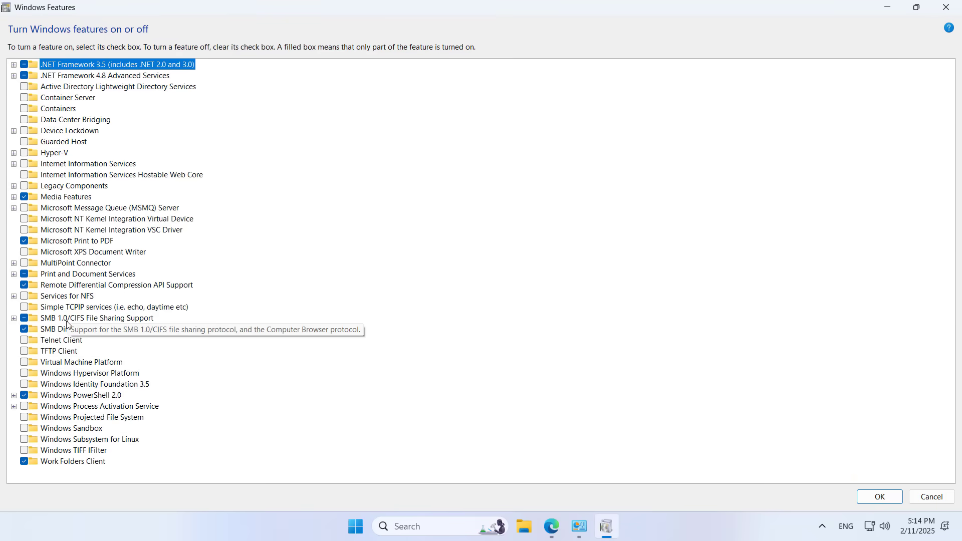
{"action": "left_click", "coordinate": [68, 320]}
{"action": "left_click", "coordinate": [14, 318]}
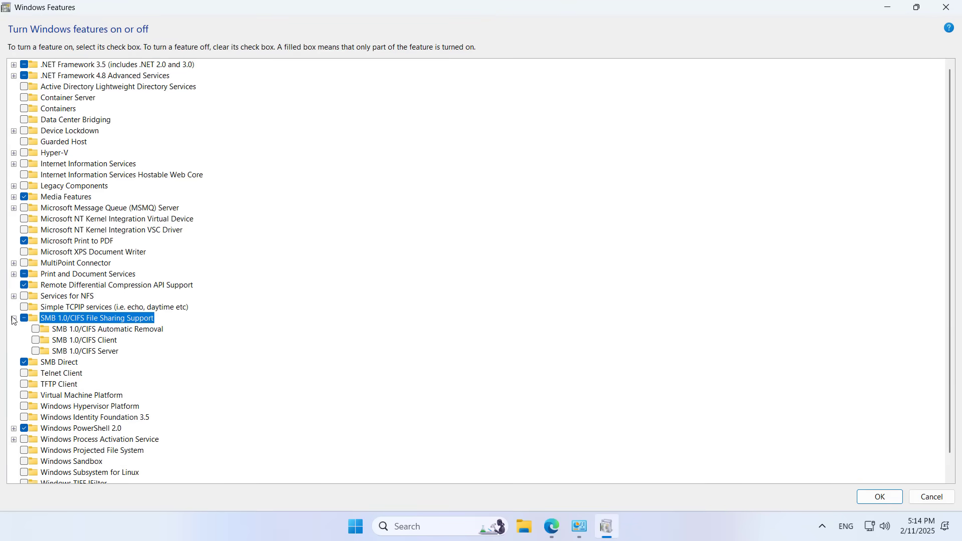
{"action": "left_click", "coordinate": [71, 343]}
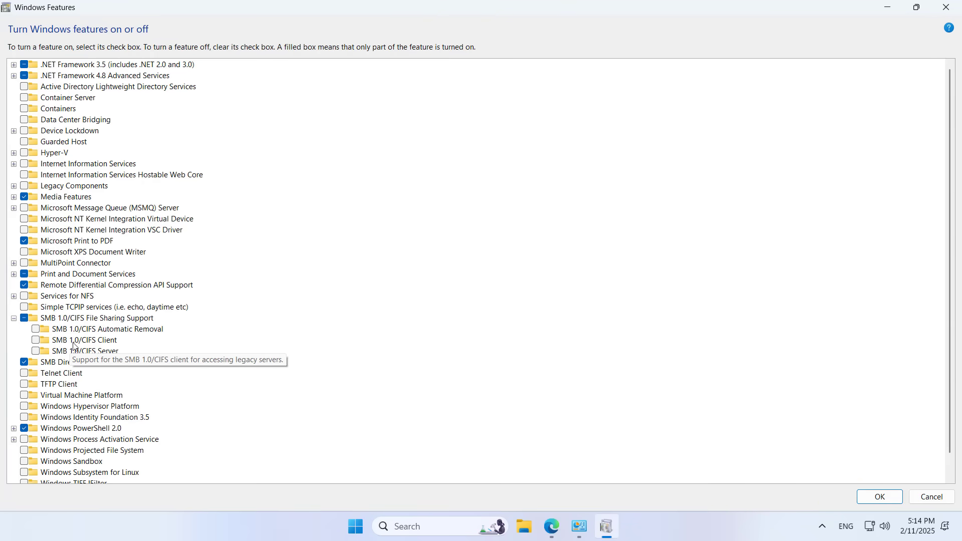
{"action": "left_click", "coordinate": [35, 341]}
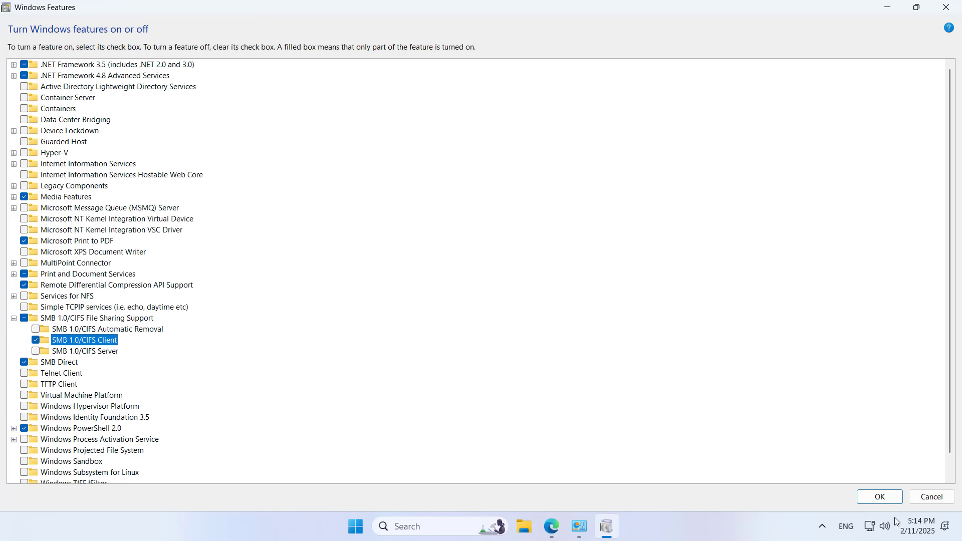
{"action": "left_click", "coordinate": [879, 498]}
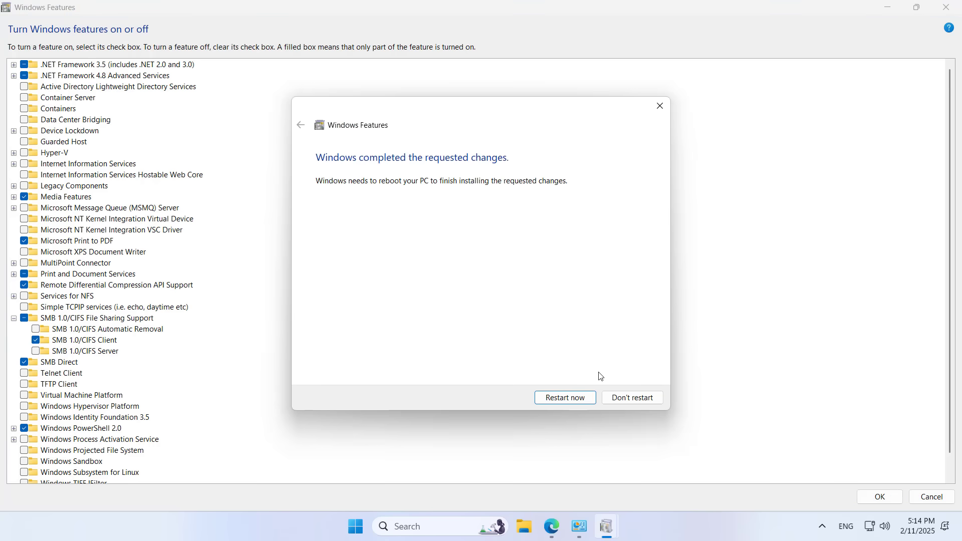
Restart the PC to finish installing SMB 1.0, then open the Run dialog
{"action": "left_click", "coordinate": [576, 398]}
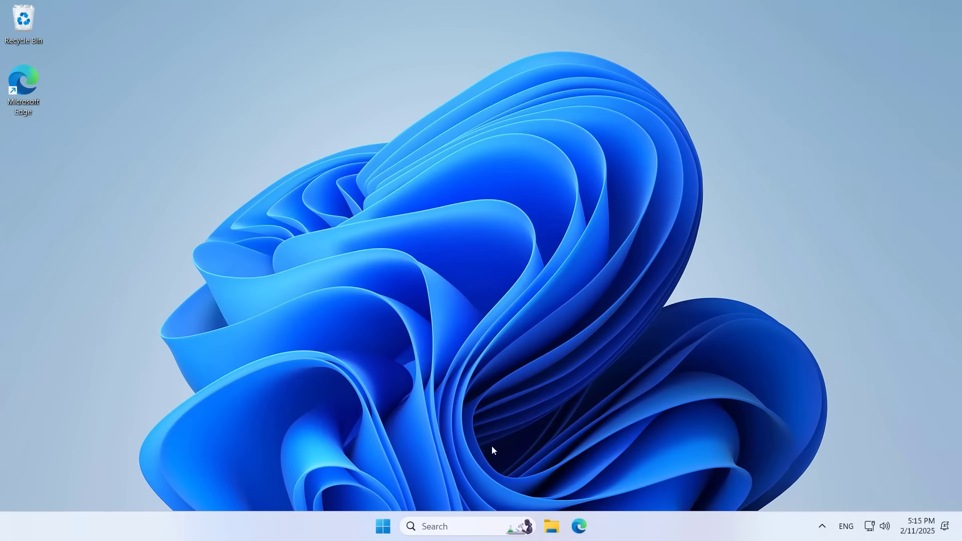
{"action": "left_click", "coordinate": [462, 526]}
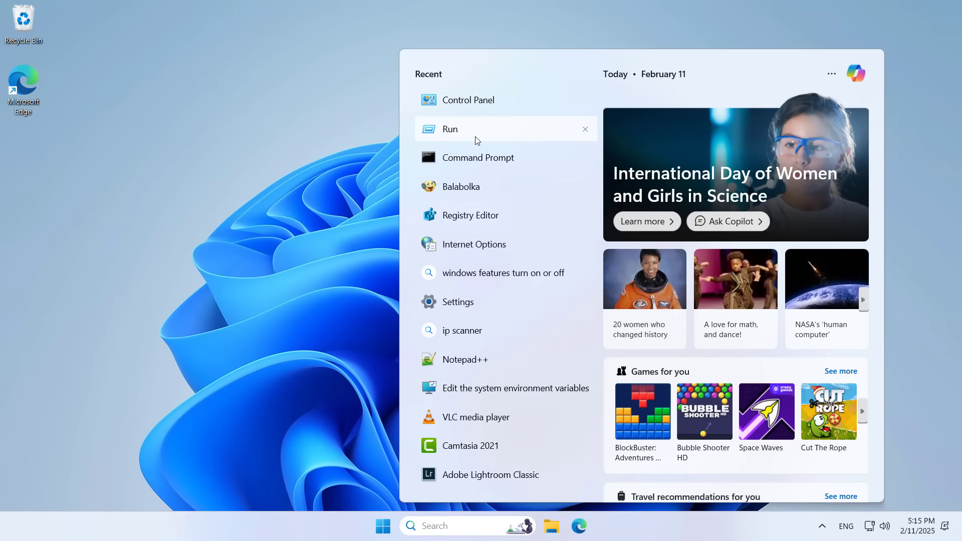
{"action": "left_click", "coordinate": [475, 140]}
{"action": "left_click_drag", "start_coordinate": [159, 381], "coordinate": [559, 175]}
Trim \nas from the remembered path and run \\192.168.1.1
{"action": "left_click", "coordinate": [506, 242]}
{"action": "left_click_drag", "start_coordinate": [507, 242], "coordinate": [463, 235]}
{"action": "key", "text": "BackSpace"}
{"action": "key", "text": "BackSpace"}
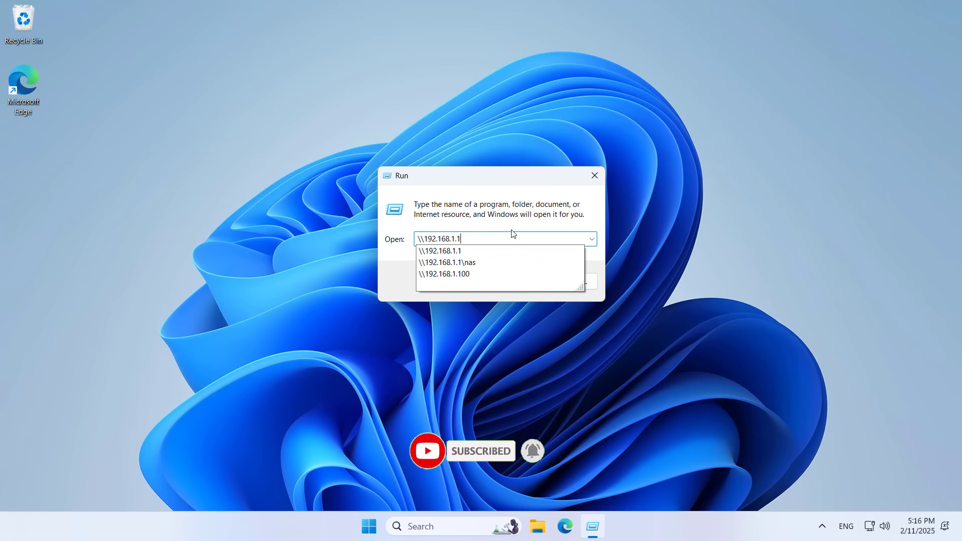
{"action": "left_click", "coordinate": [450, 255]}
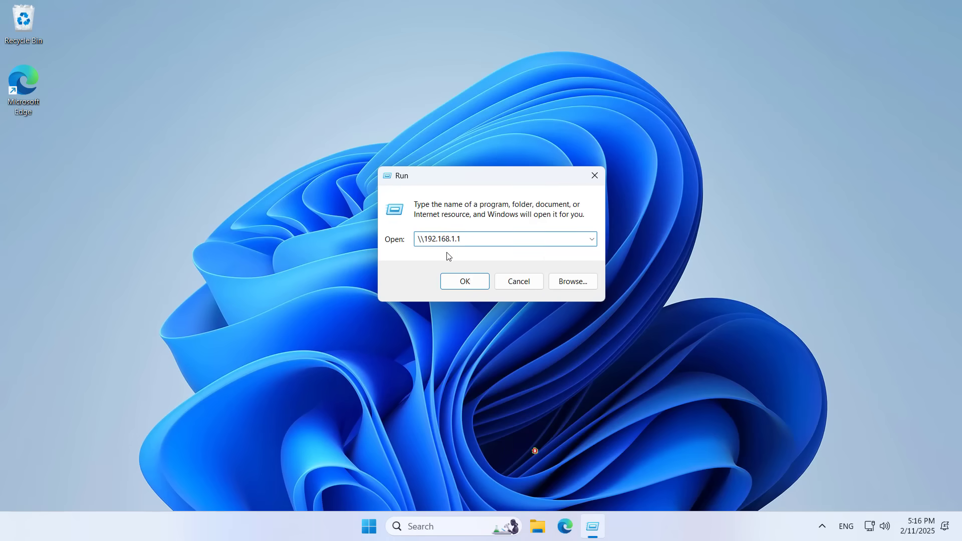
{"action": "left_click", "coordinate": [472, 275]}
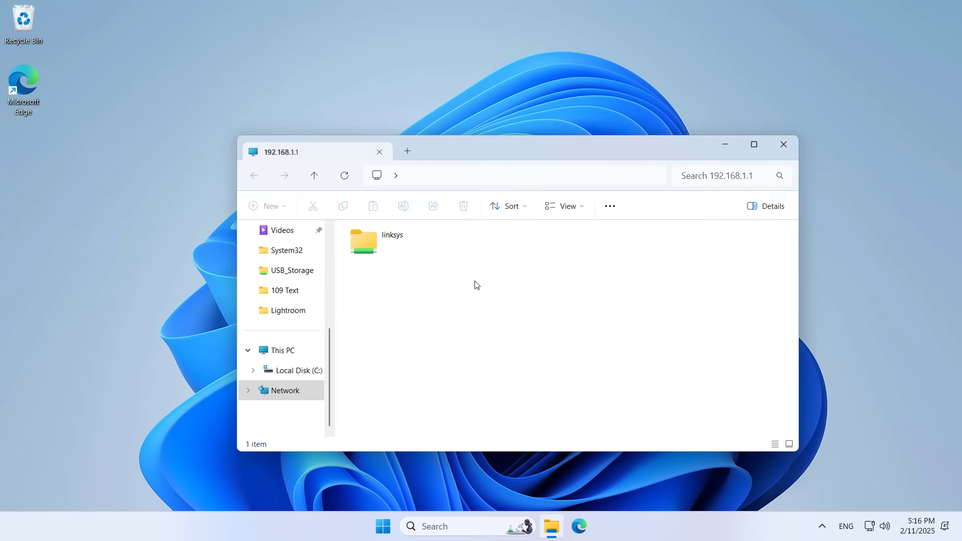
Create a folder named test on the linksys share
{"action": "double_click", "coordinate": [364, 244]}
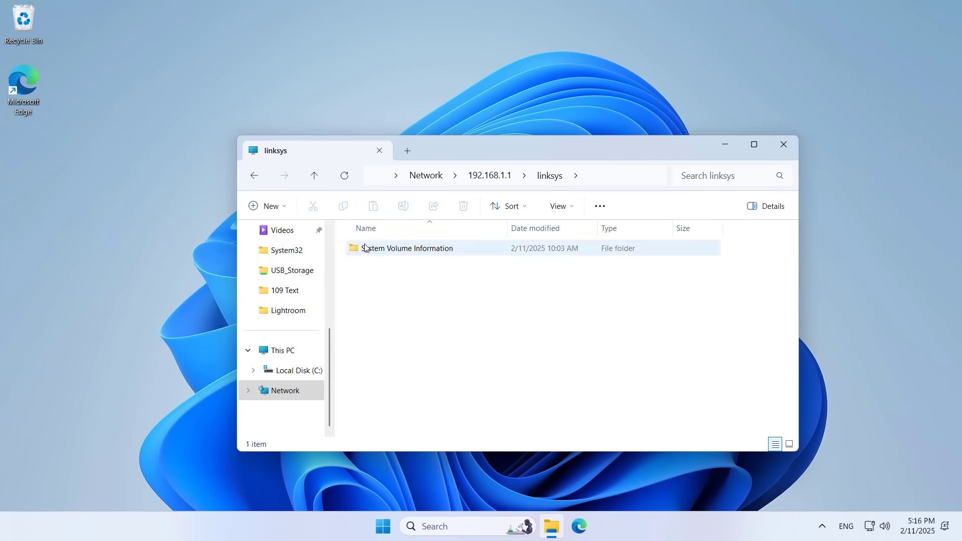
{"action": "right_click", "coordinate": [399, 294]}
{"action": "mouse_move", "coordinate": [473, 371]}
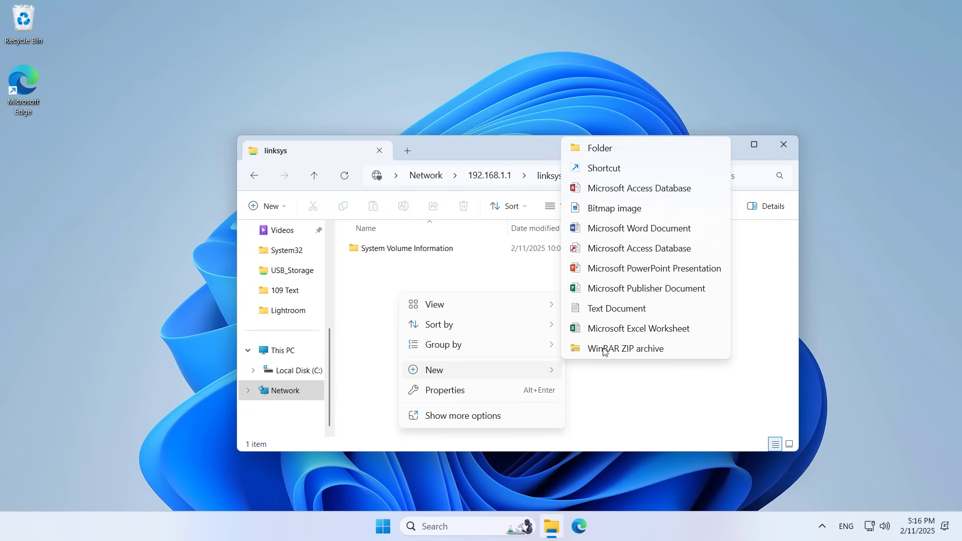
{"action": "left_click", "coordinate": [606, 148]}
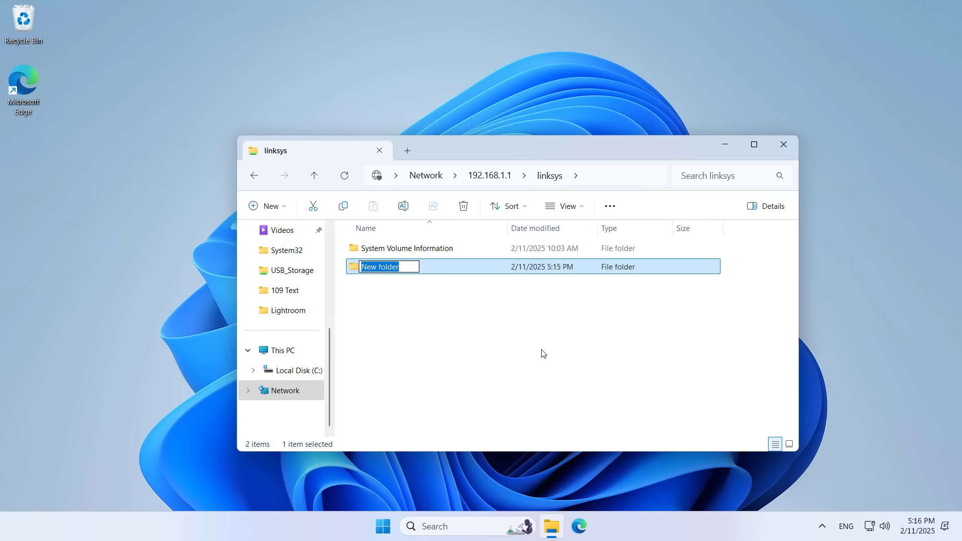
{"action": "type", "text": "test"}
{"action": "key", "text": "Return"}
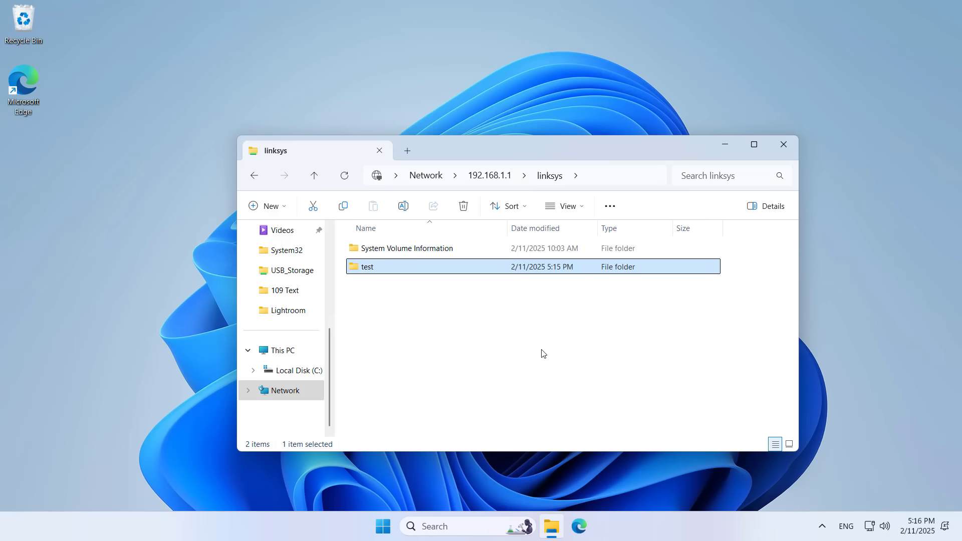
Inside test, create a text document named smb ok
{"action": "double_click", "coordinate": [383, 267]}
{"action": "right_click", "coordinate": [383, 266]}
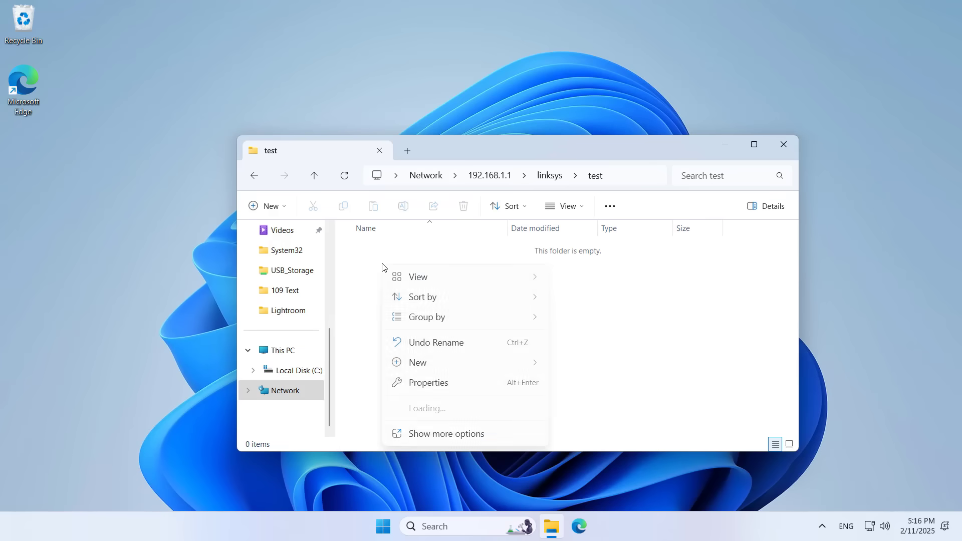
{"action": "mouse_move", "coordinate": [450, 364]}
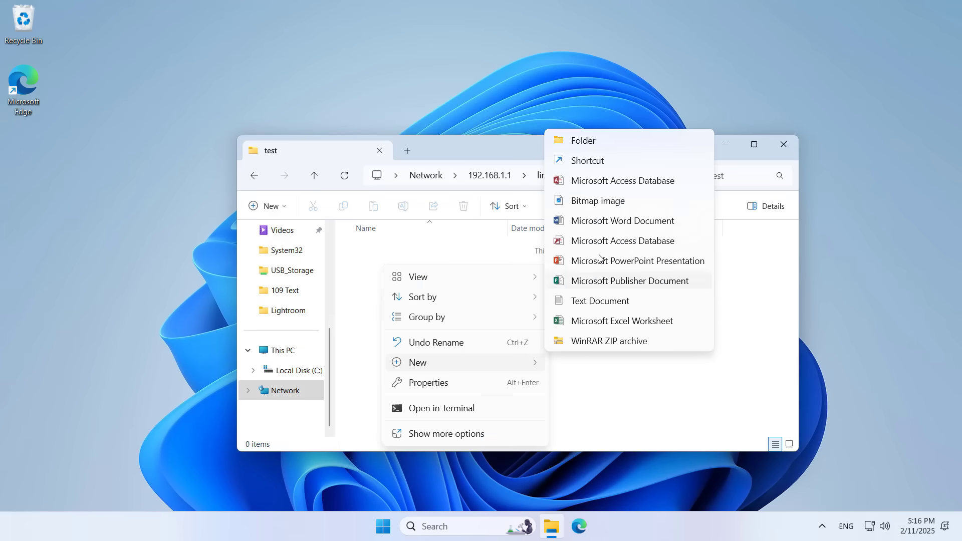
{"action": "left_click", "coordinate": [594, 303]}
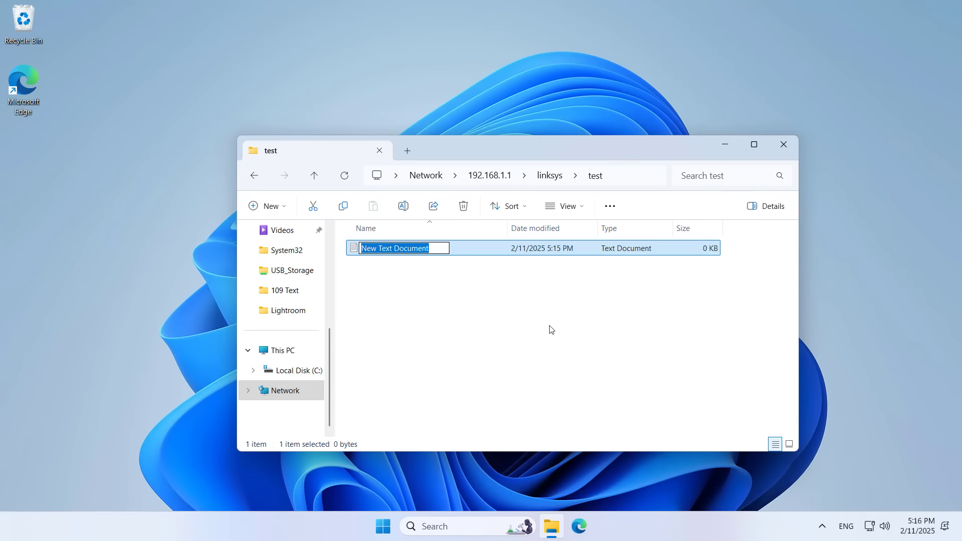
{"action": "type", "text": "sm"}
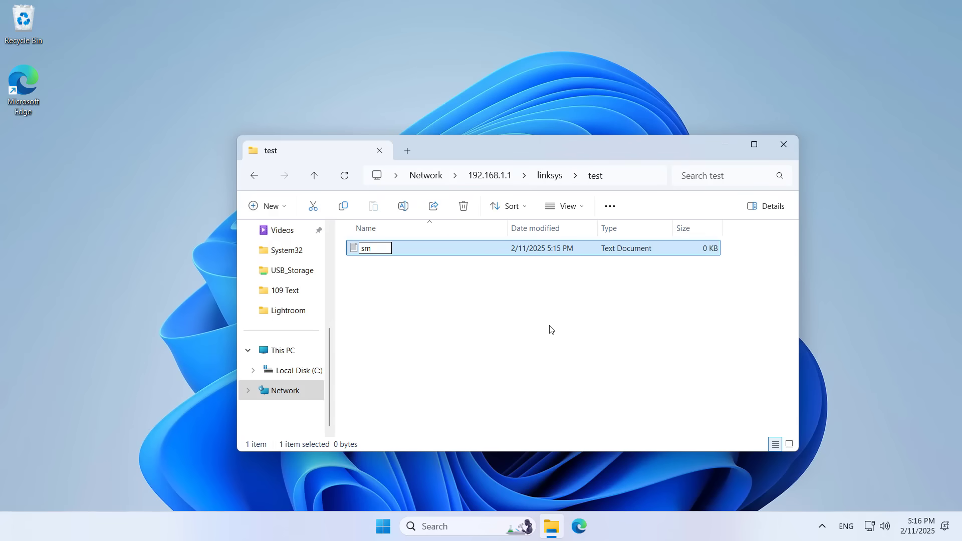
{"action": "type", "text": "b ok"}
{"action": "key", "text": "Return"}
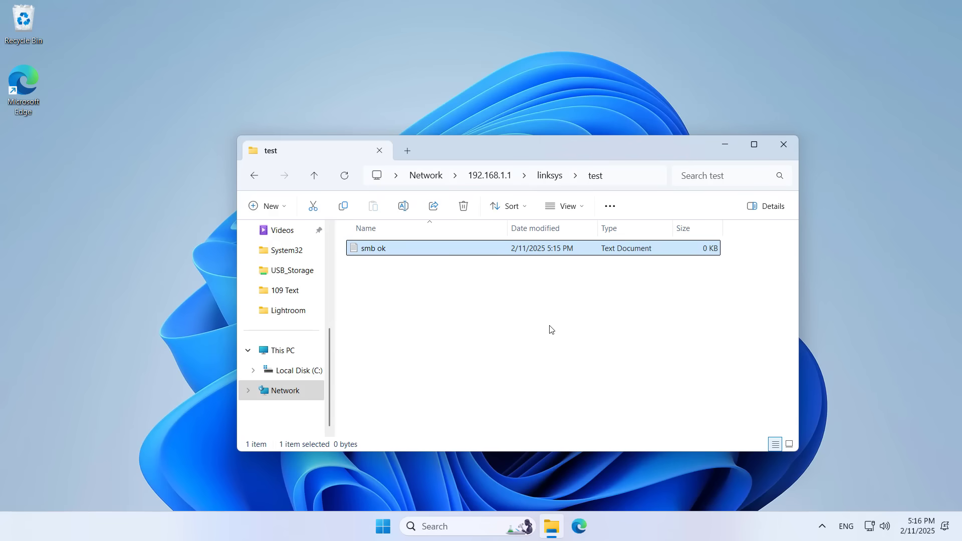
Close Explorer, sign in to Linksys Smart Wi-Fi at 192.168.1.1, and open External Storage
{"action": "left_click", "coordinate": [784, 144]}
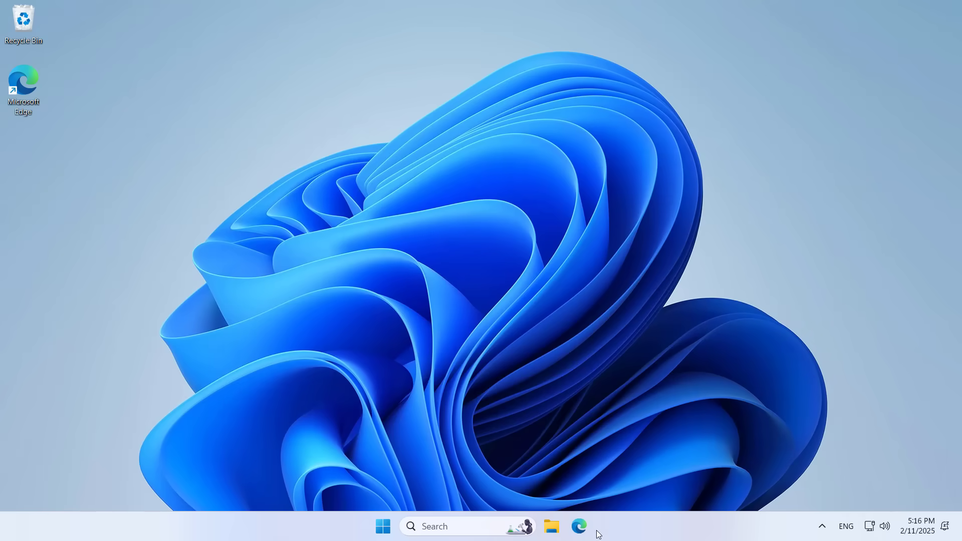
{"action": "left_click", "coordinate": [579, 526]}
{"action": "type", "text": "1"}
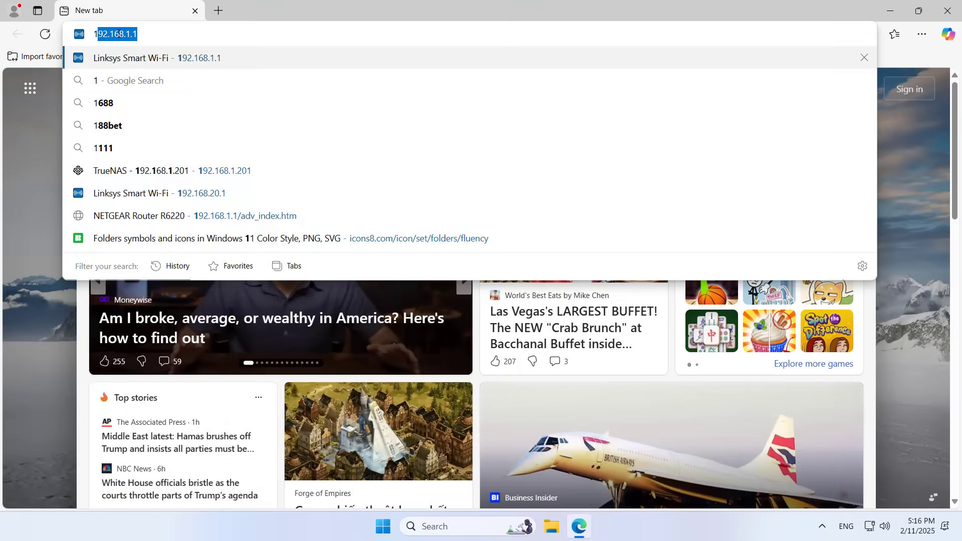
{"action": "left_click", "coordinate": [139, 63]}
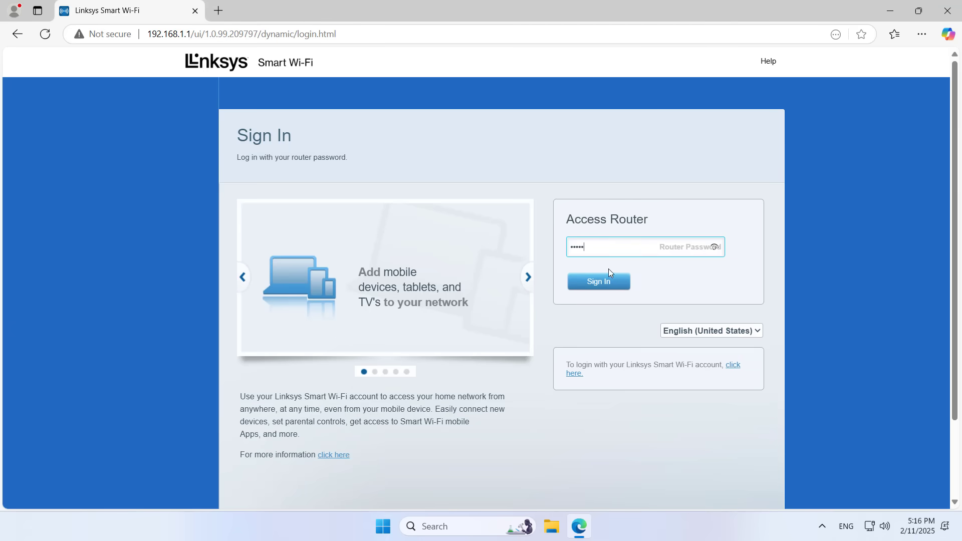
{"action": "left_click", "coordinate": [604, 282]}
{"action": "left_click", "coordinate": [265, 289]}
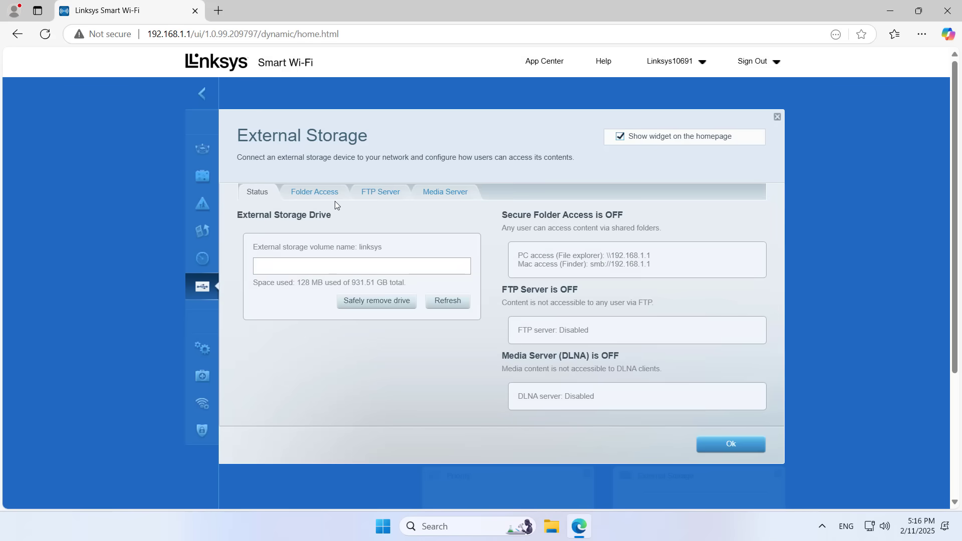
Turn on Secure Folder Access and the FTP server on port 21, saving each setting
{"action": "left_click", "coordinate": [315, 195]}
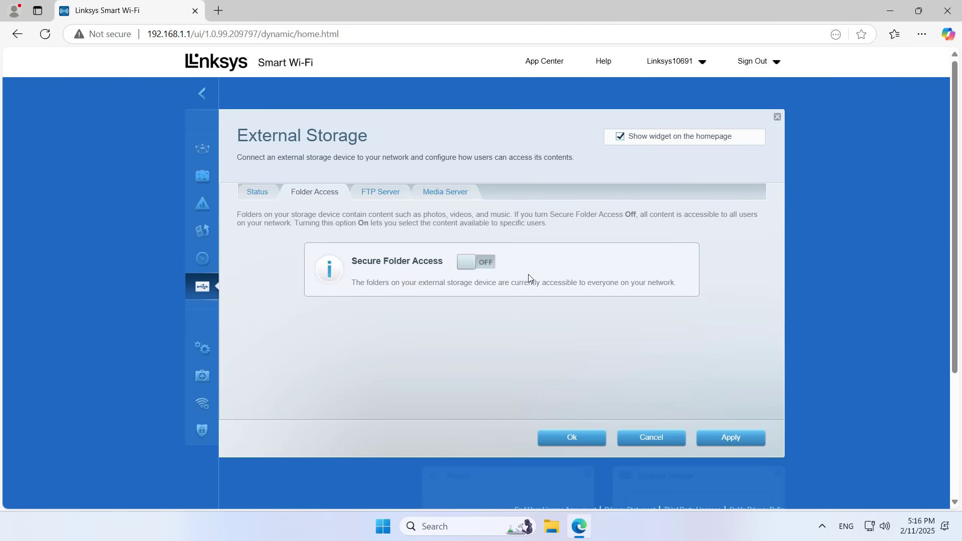
{"action": "left_click", "coordinate": [488, 265]}
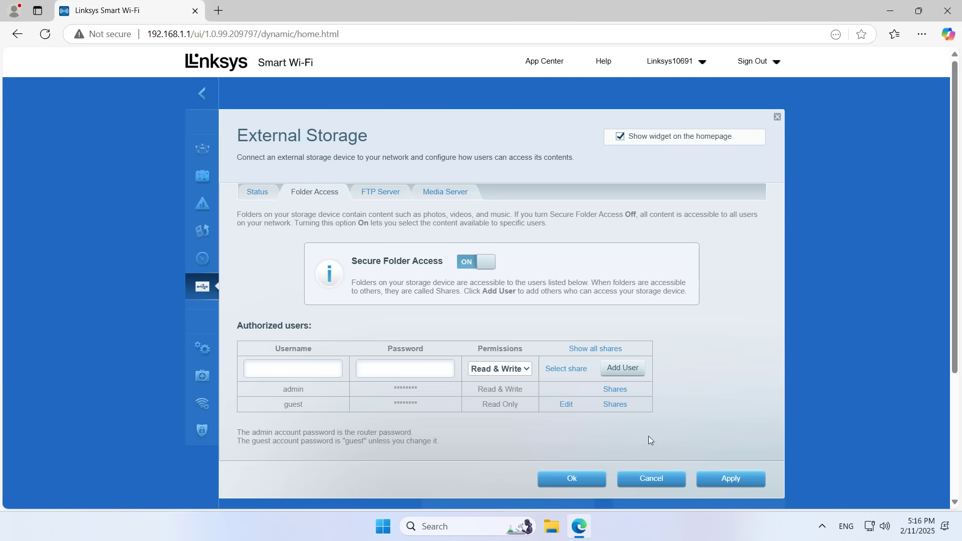
{"action": "left_click", "coordinate": [706, 476]}
{"action": "left_click", "coordinate": [381, 194]}
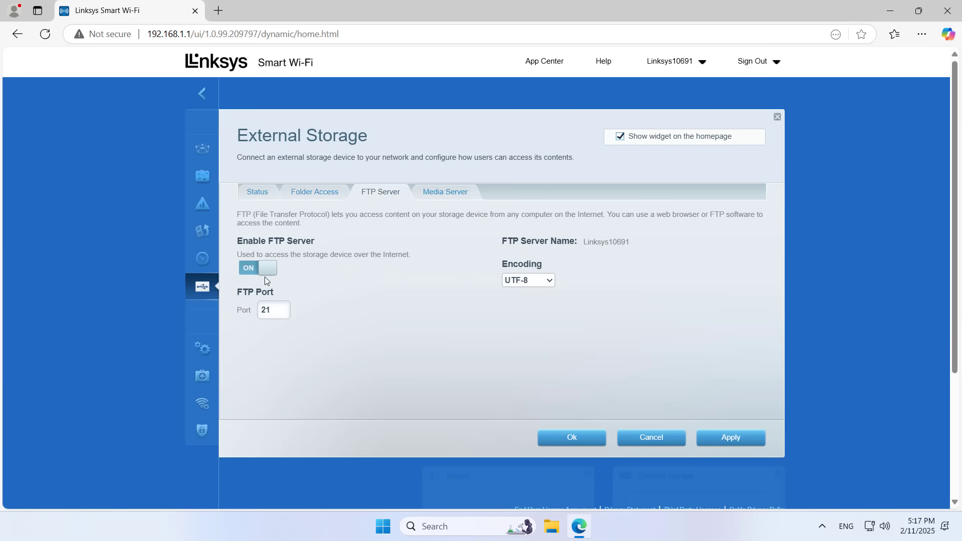
{"action": "left_click", "coordinate": [723, 442]}
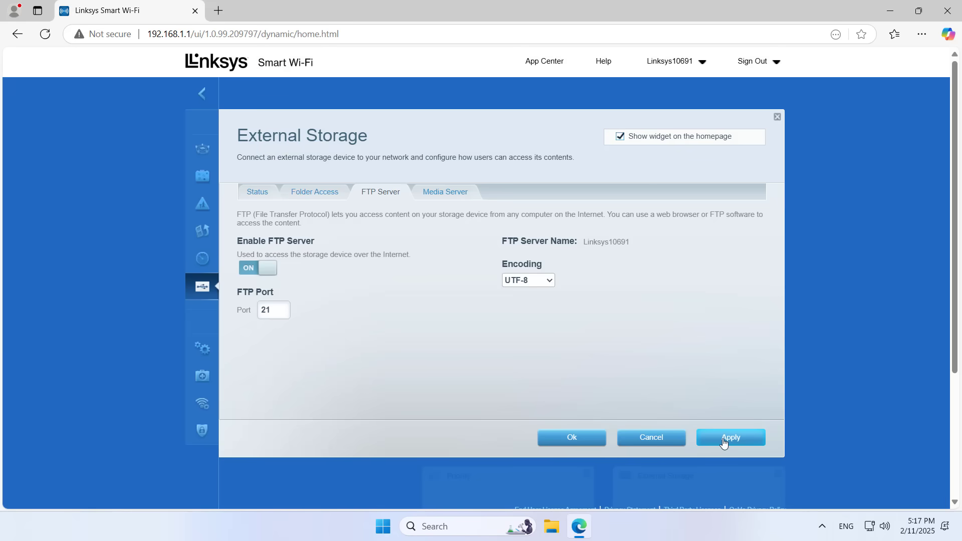
{"action": "left_click", "coordinate": [572, 437]}
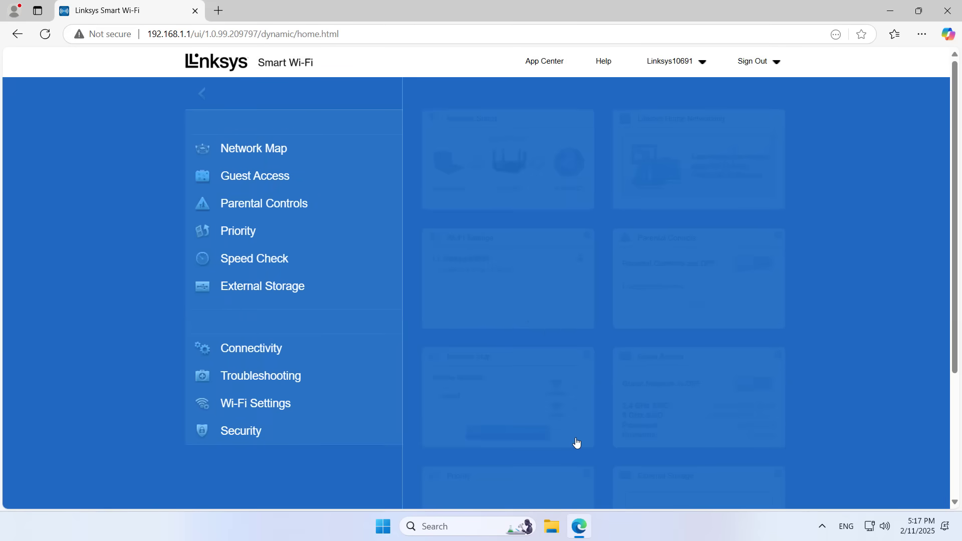
Minimize the browser and show This PC in File Explorer with its See more actions listed
{"action": "left_click", "coordinate": [890, 11]}
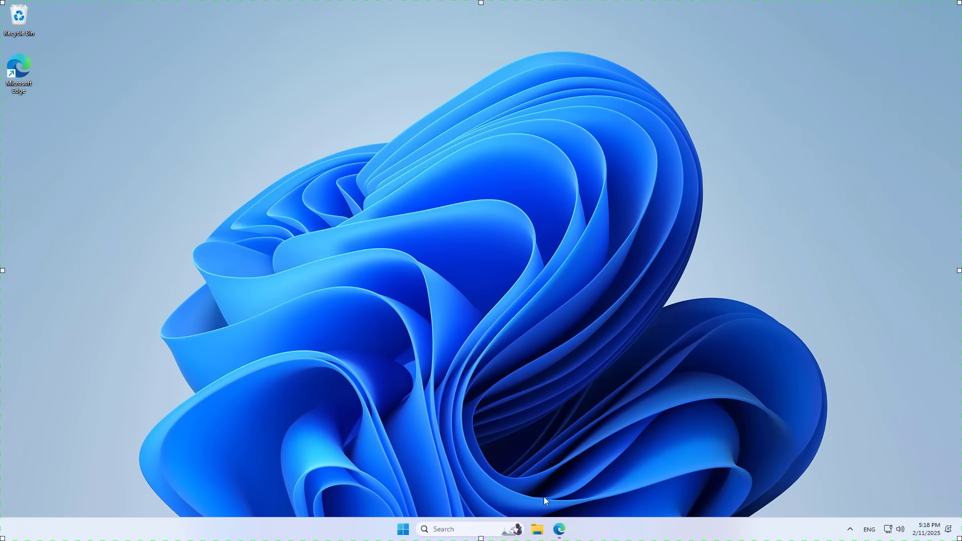
{"action": "left_click", "coordinate": [538, 530]}
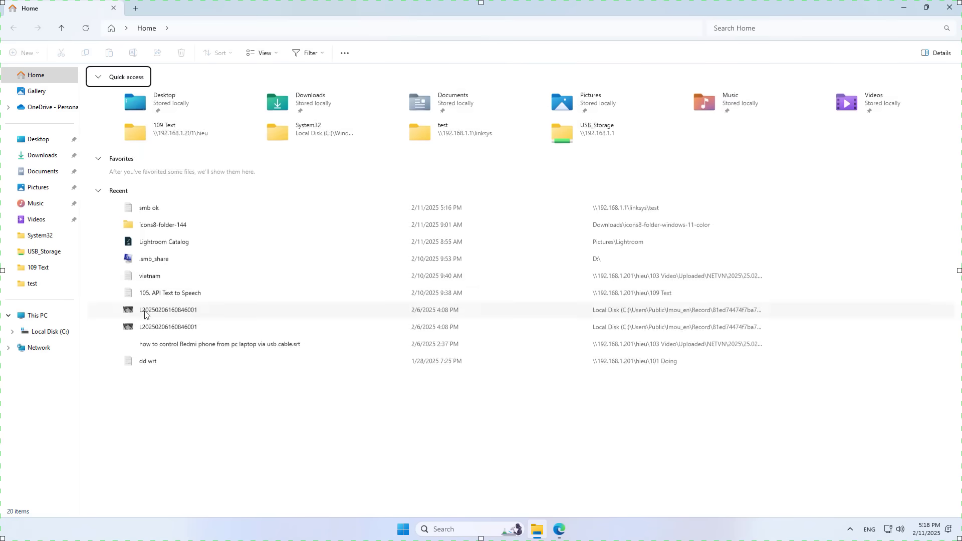
{"action": "left_click", "coordinate": [52, 314]}
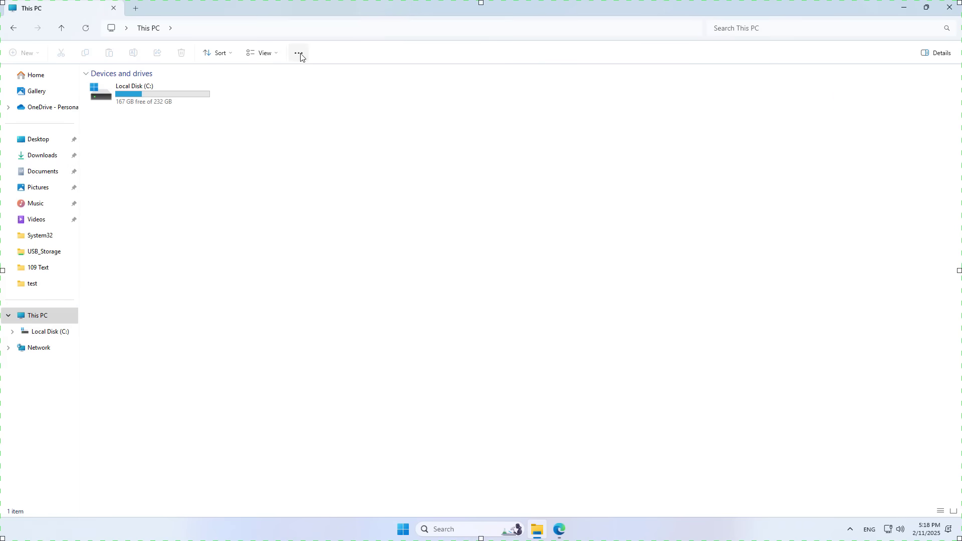
{"action": "left_click", "coordinate": [298, 54]}
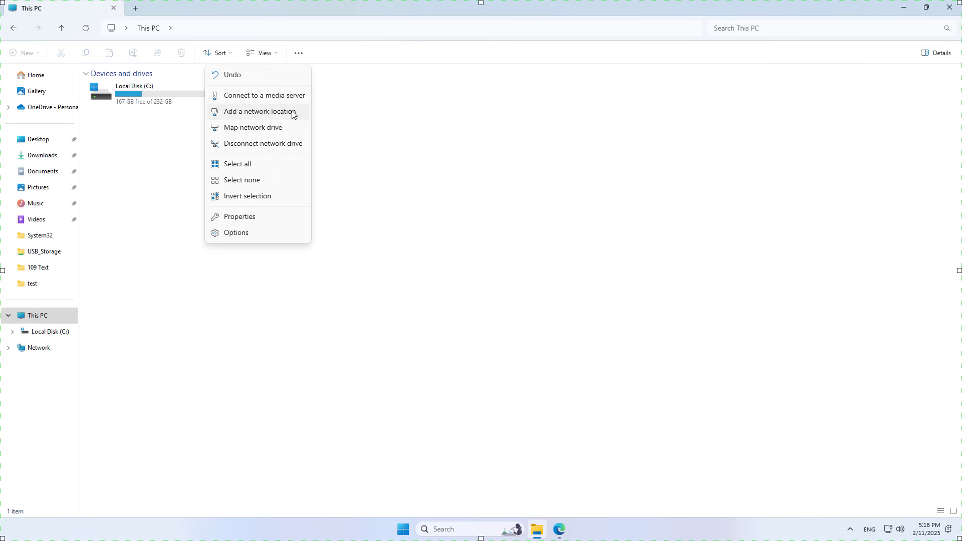